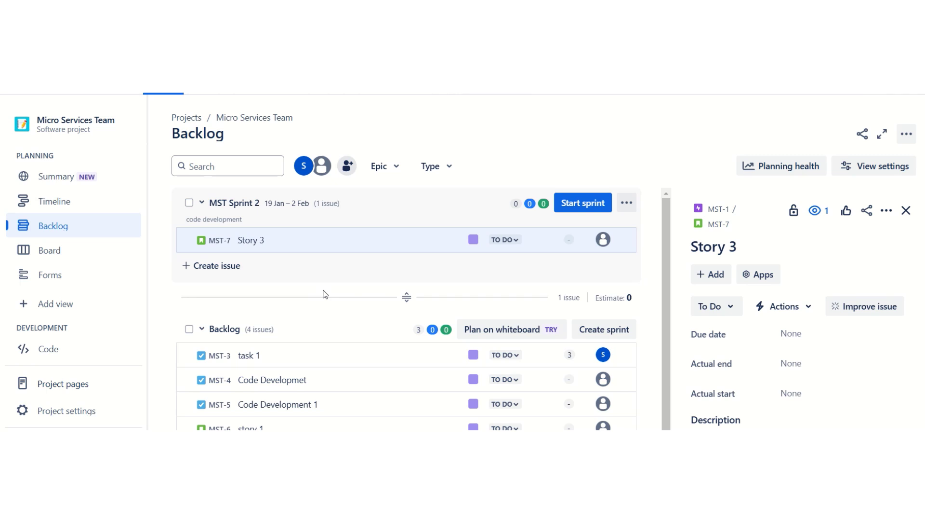
Step: Create a story named "Story 4" in MST Sprint 2
left_click(217, 267)
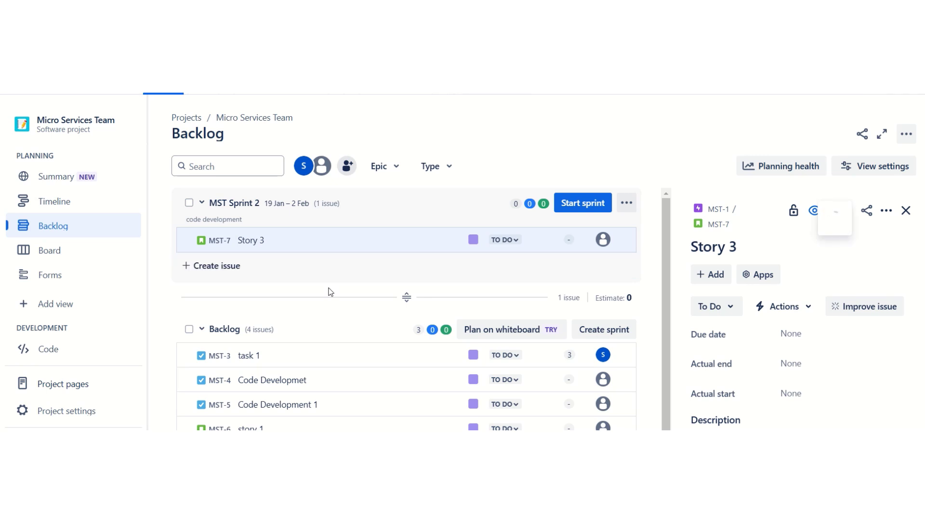
left_click(868, 211)
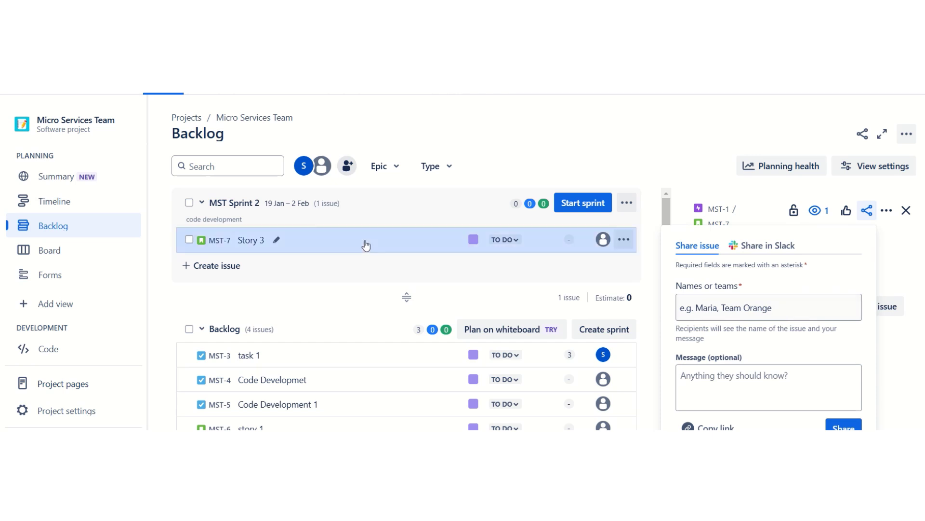
left_click(229, 264)
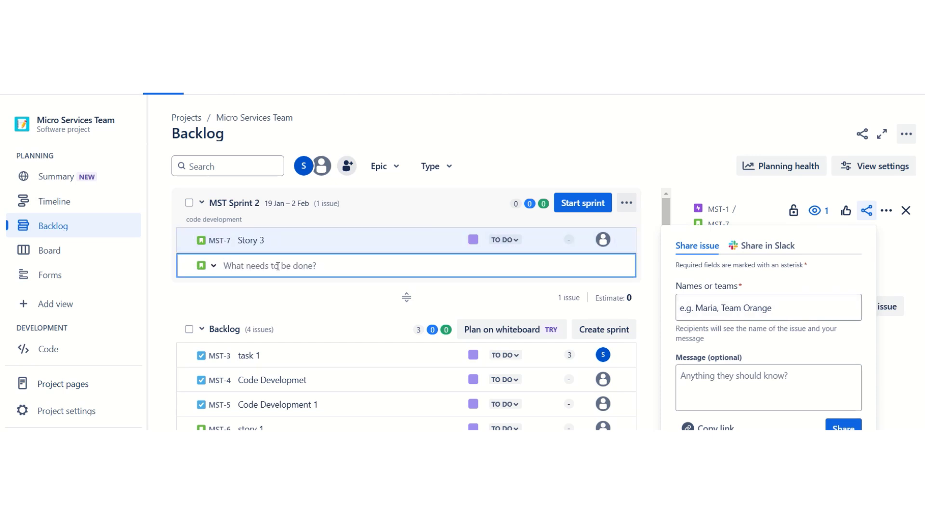
type("Story 4")
key("Return")
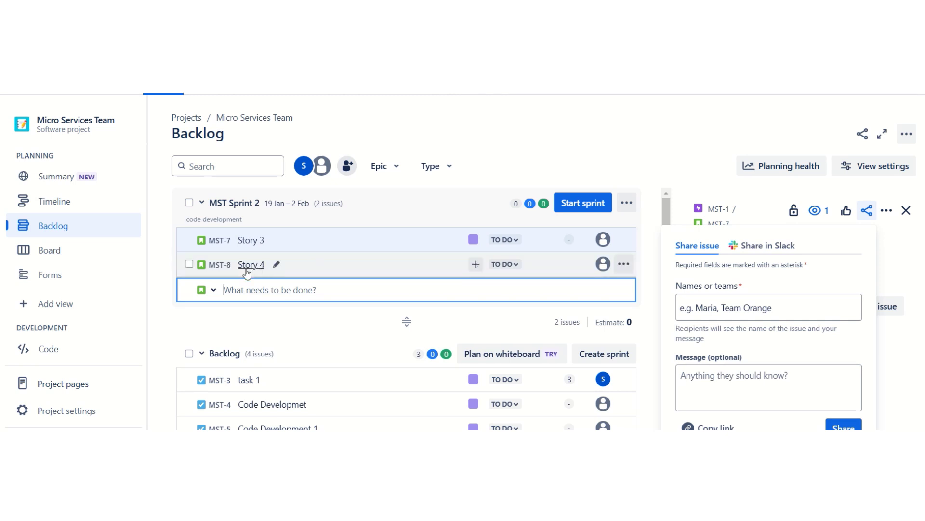
Step: Open the details of Story 4 and set its due date to January 29, 2025
left_click(218, 265)
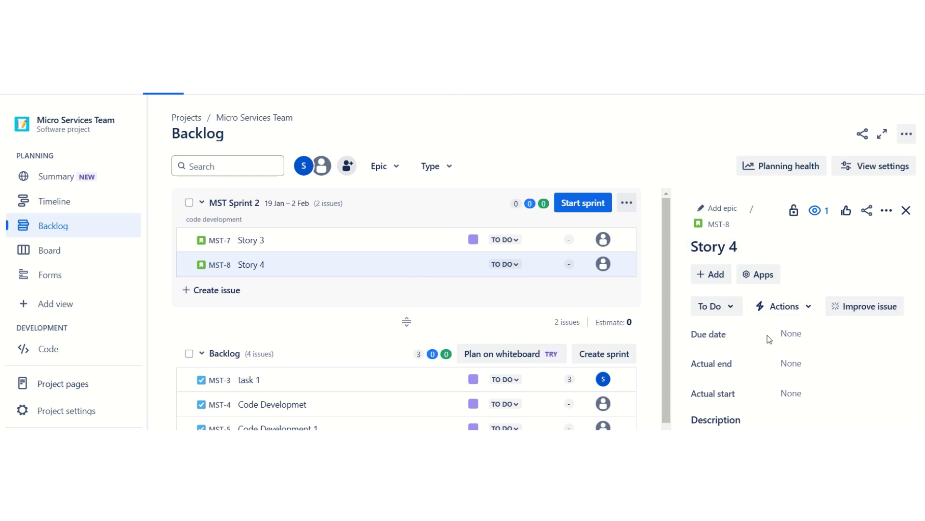
left_click(796, 333)
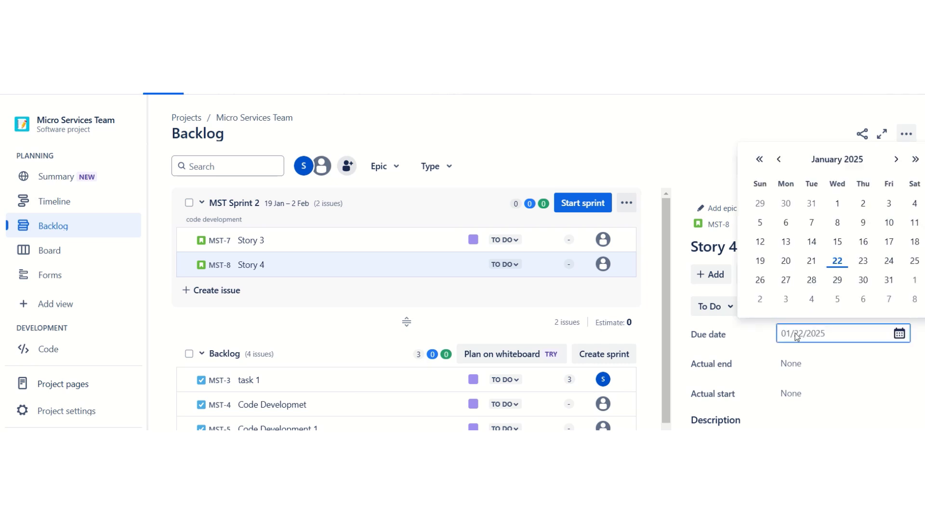
left_click(838, 280)
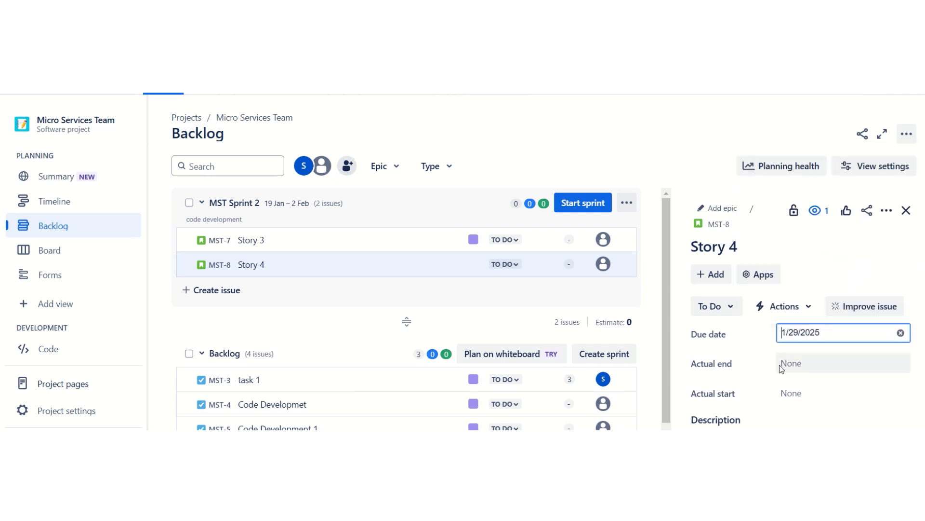
left_click(794, 395)
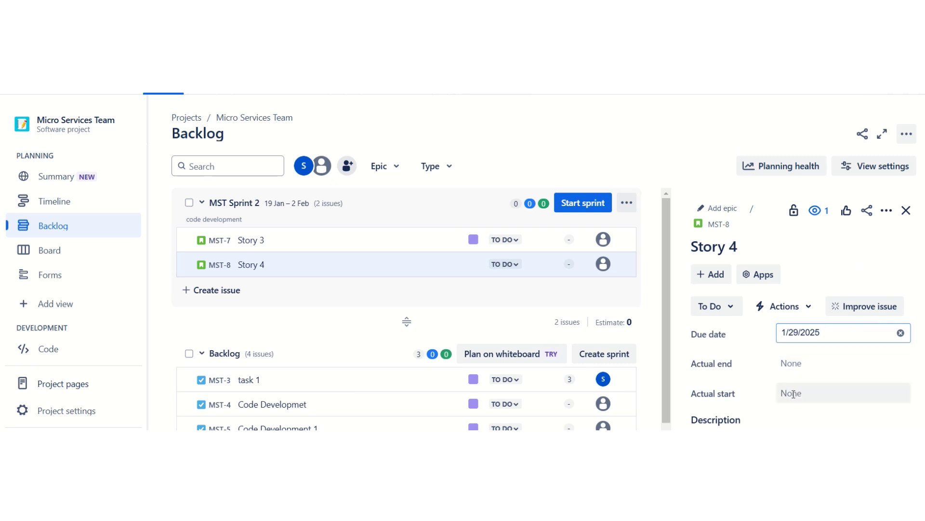
Step: Try to set the actual end date of Story 4 to January 30, 2025
right_click(815, 396)
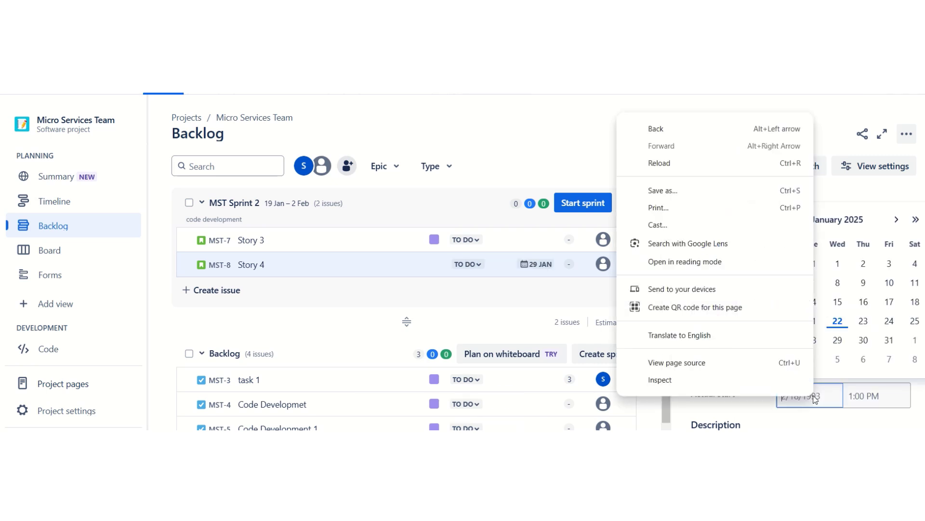
left_click(838, 323)
left_click(793, 366)
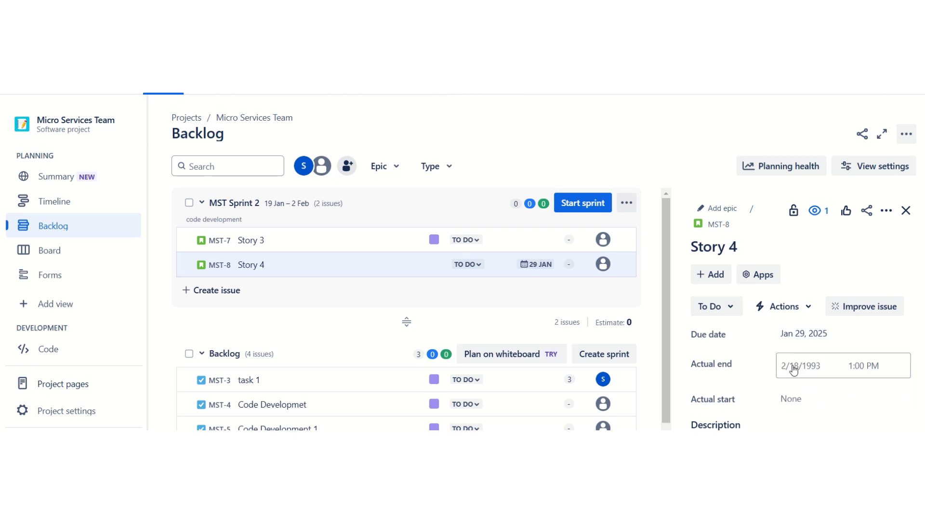
left_click(793, 368)
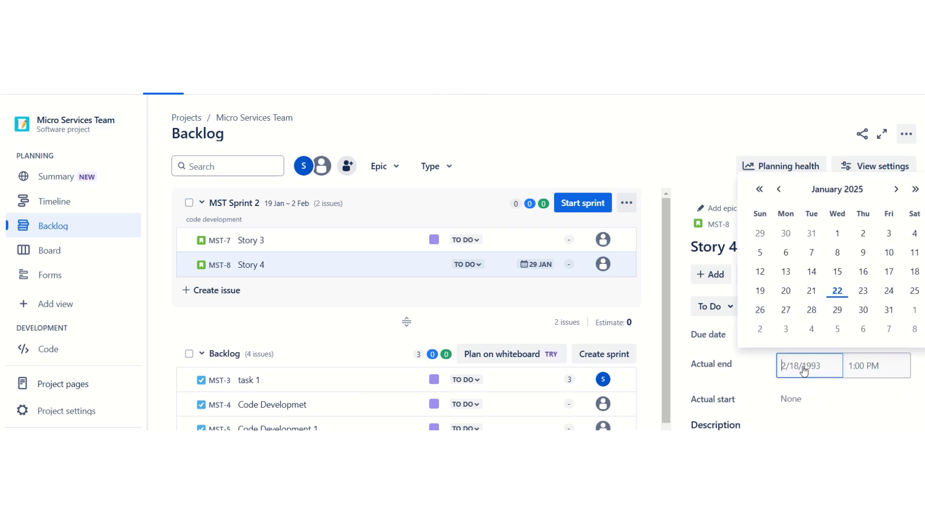
left_click(867, 307)
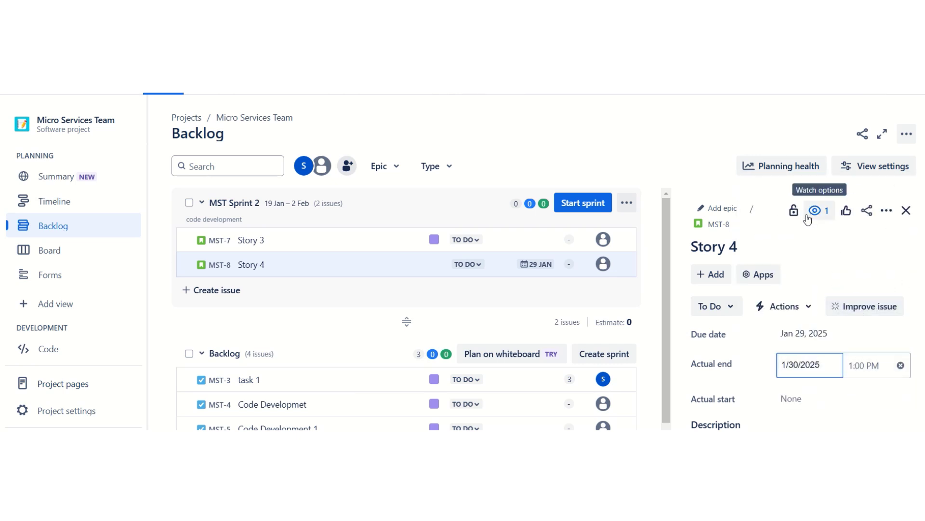
left_click(731, 307)
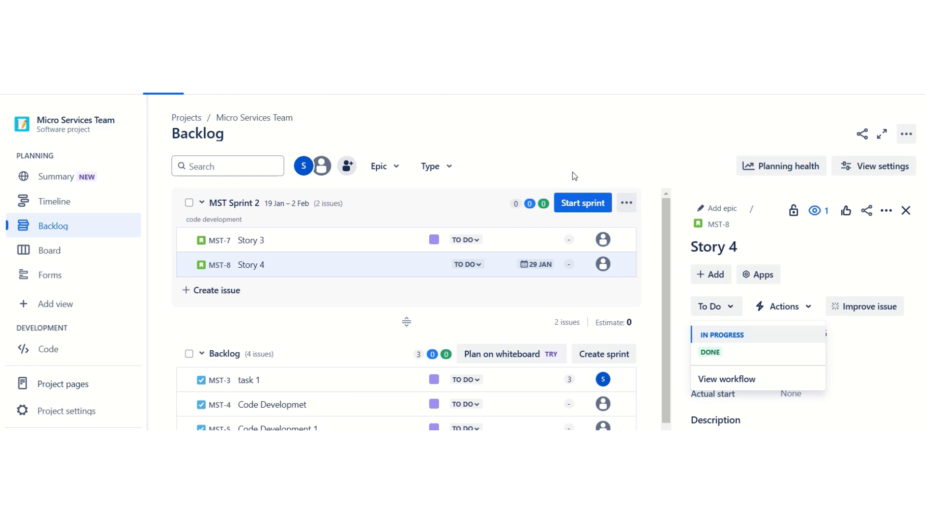
Step: Start MST Sprint 2, renaming it "Online Sprint" and setting its duration to 2 weeks
left_click(578, 204)
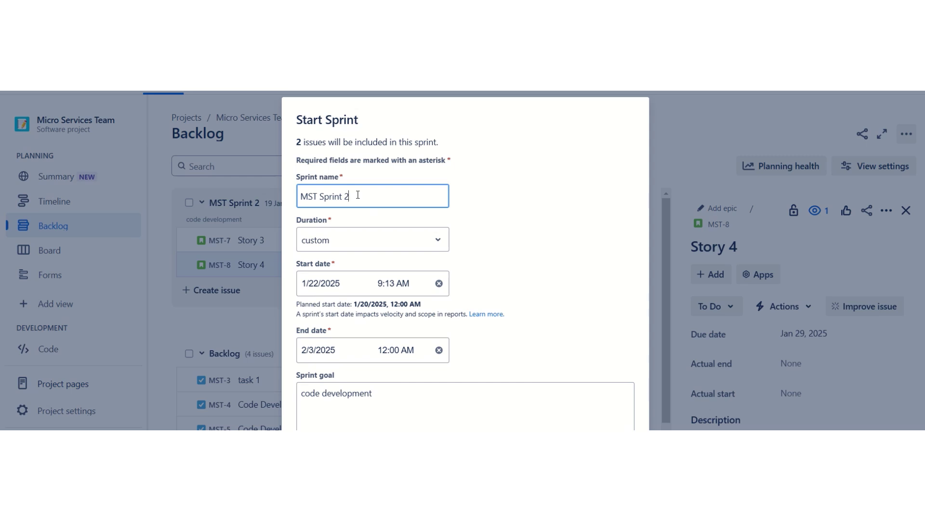
left_click_drag(355, 196, 288, 201)
type("onl")
key("BackSpace")
key("BackSpace")
key("BackSpace")
type("Online Sprint")
left_click(340, 247)
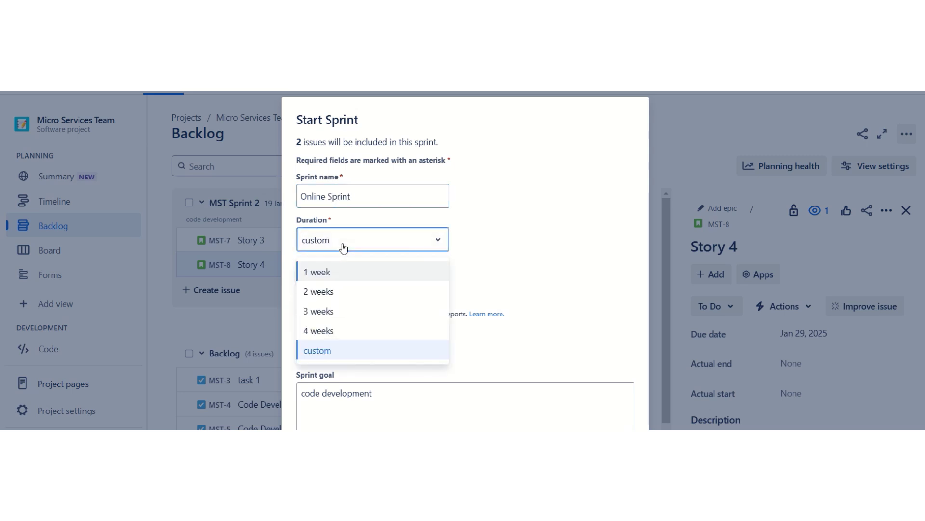
left_click(326, 291)
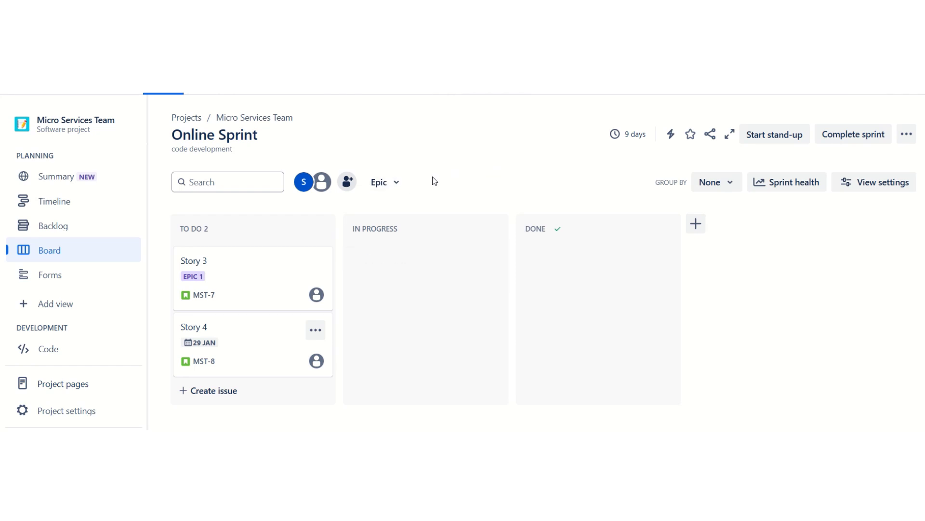
Step: Change the status of Story 3 to In Progress and assign the story to yourself
left_click(195, 295)
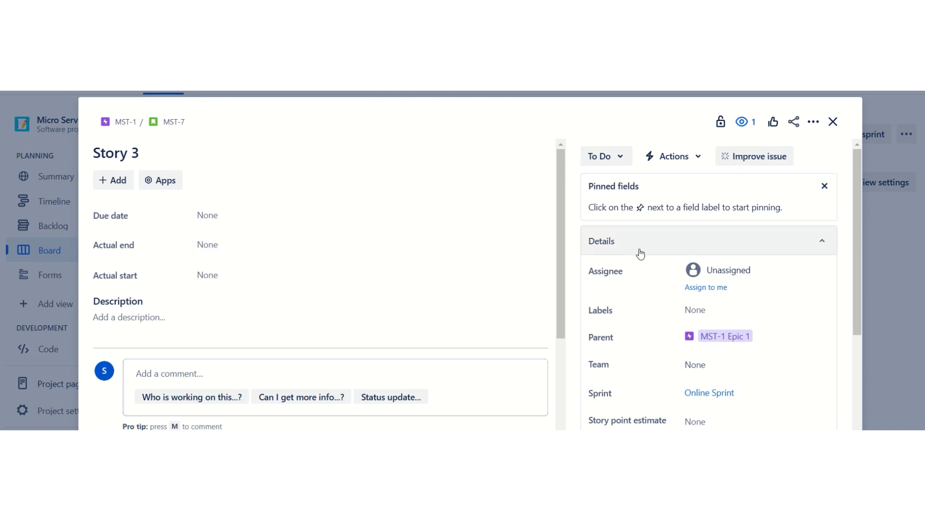
left_click(620, 159)
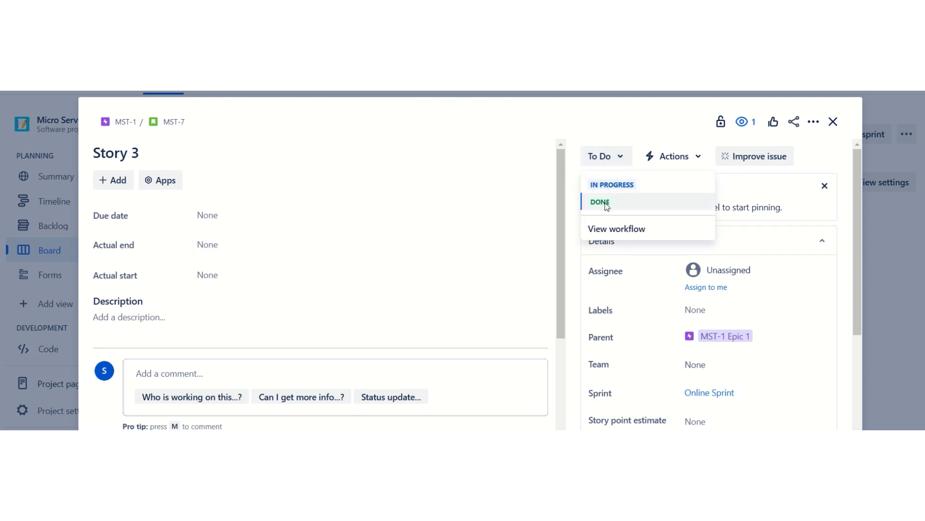
left_click(611, 185)
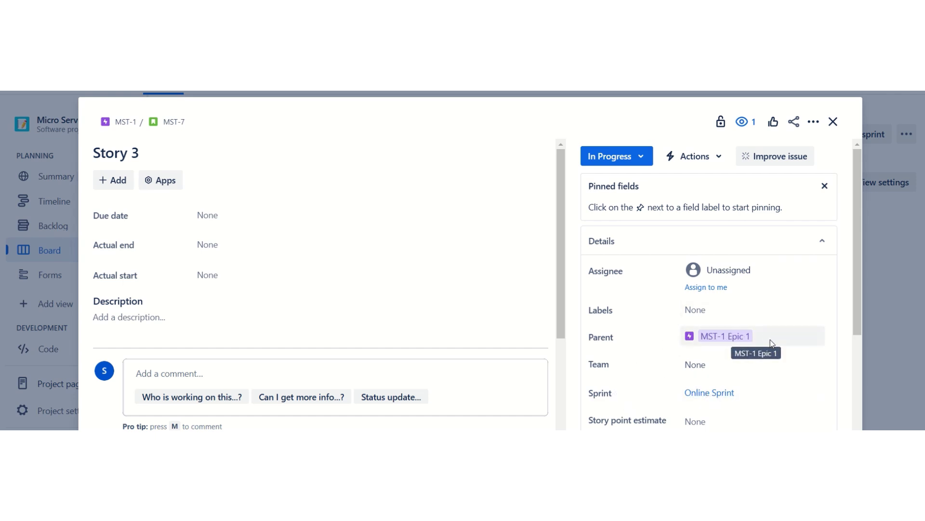
left_click(706, 288)
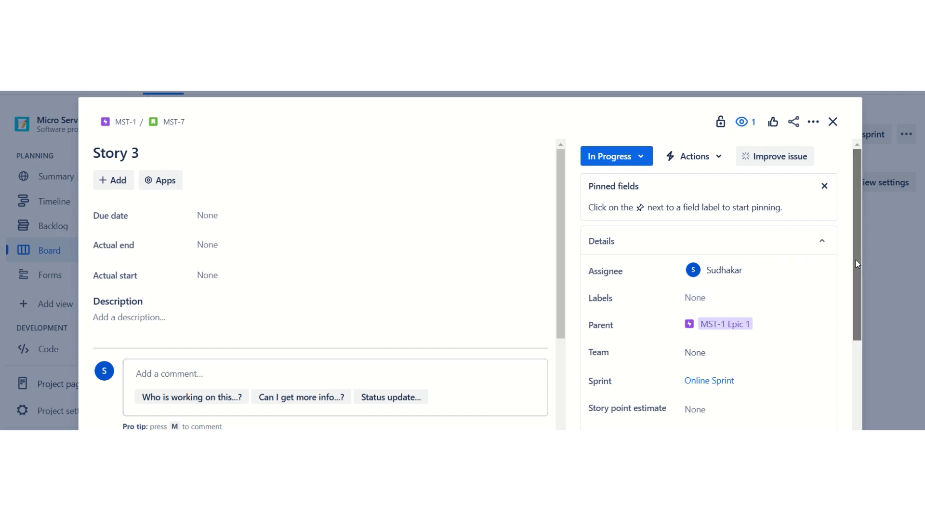
left_click_drag(856, 259, 845, 370)
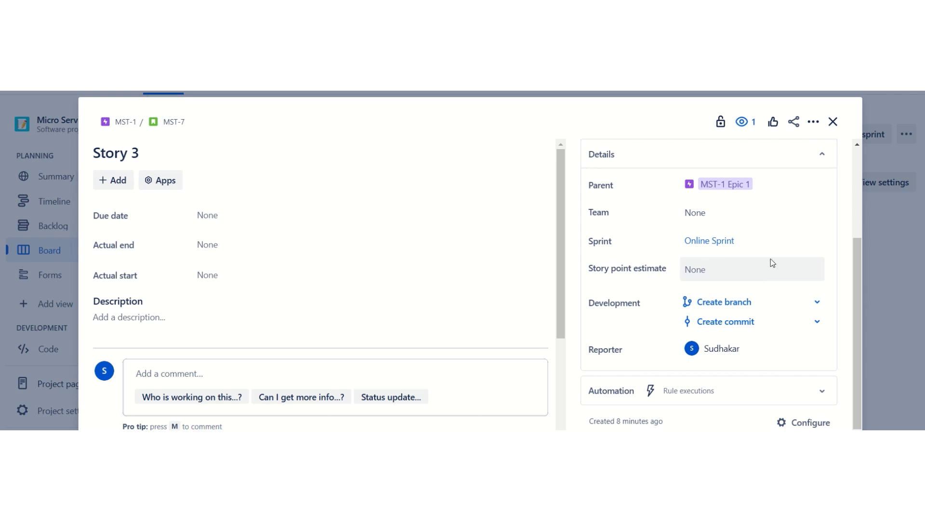
left_click(834, 122)
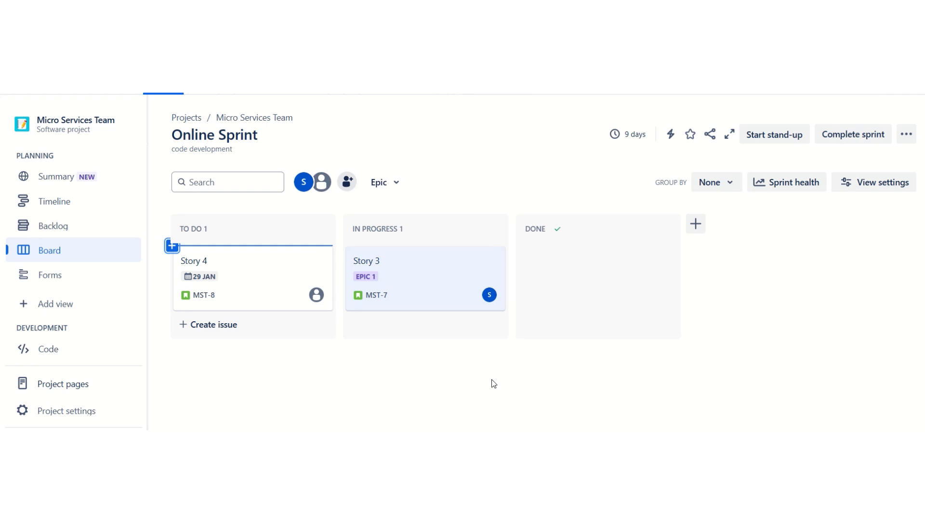
Step: Change the status of Story 3 to Done and return to the sprint board
left_click(379, 303)
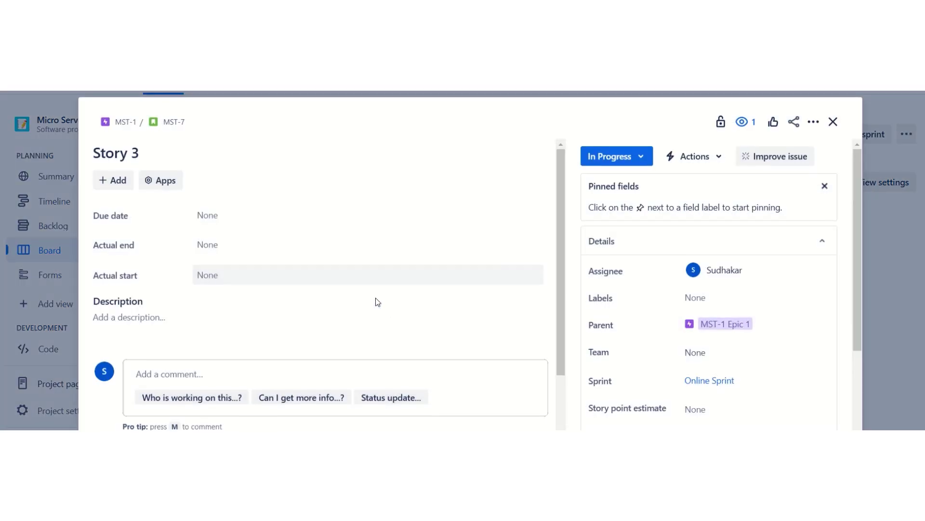
left_click(641, 157)
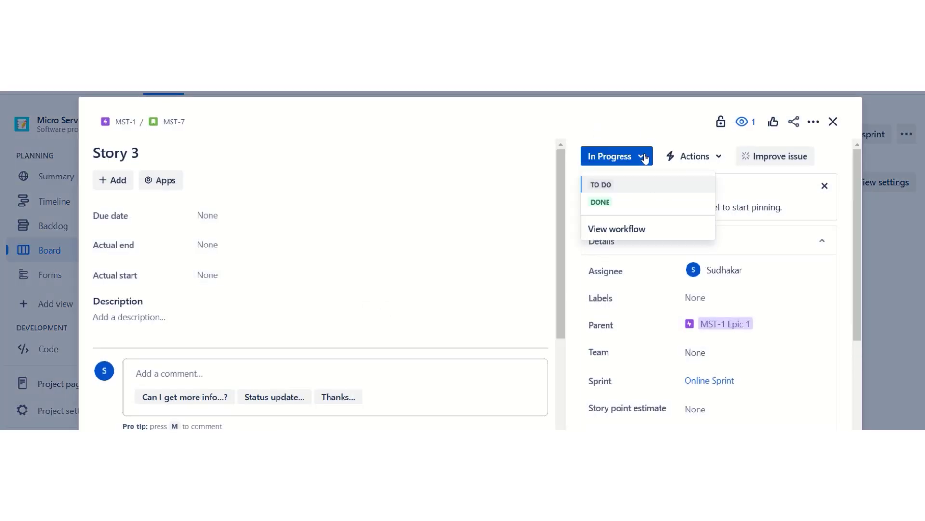
left_click(603, 203)
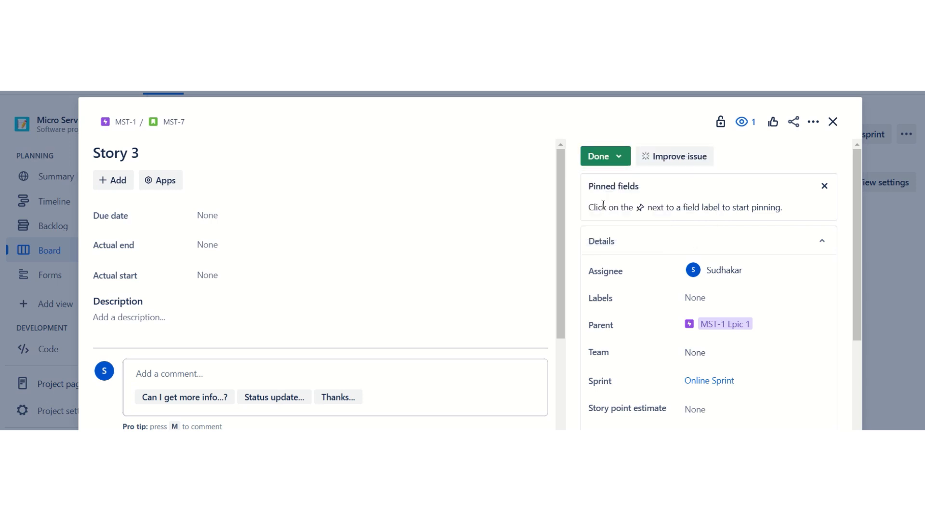
left_click(831, 123)
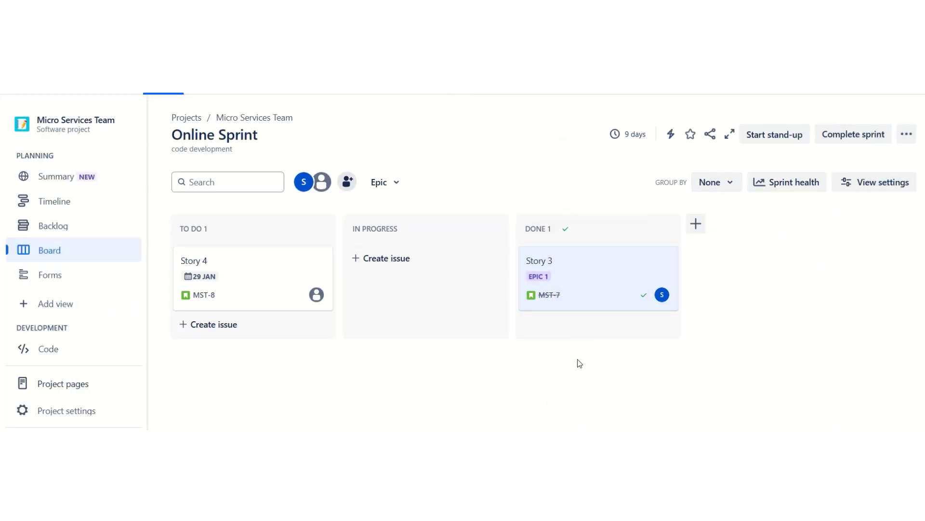
Step: Change the status of Story 4 to In Progress and return to the sprint board
left_click(206, 296)
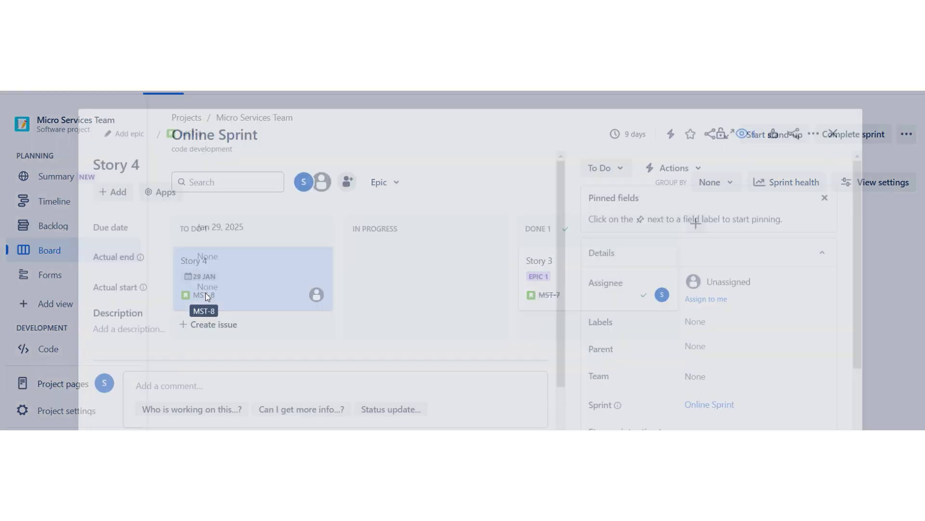
left_click(623, 158)
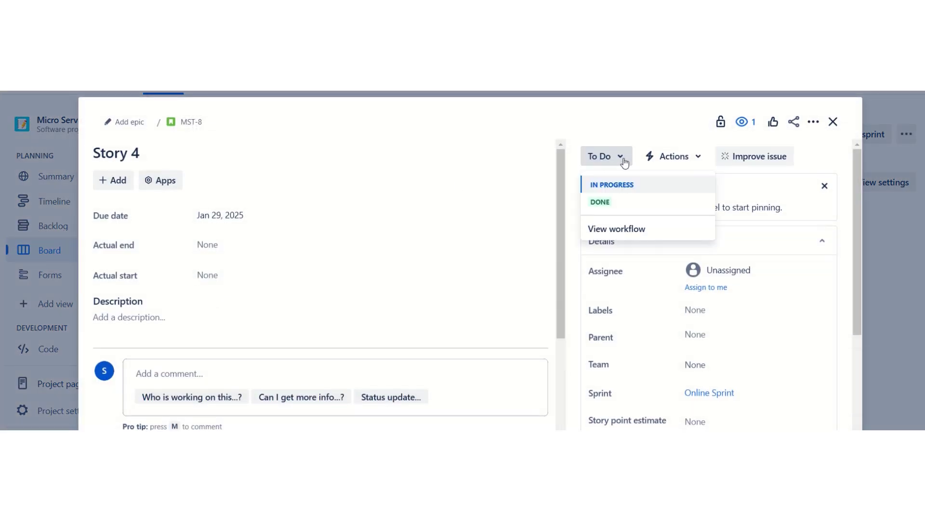
left_click(611, 185)
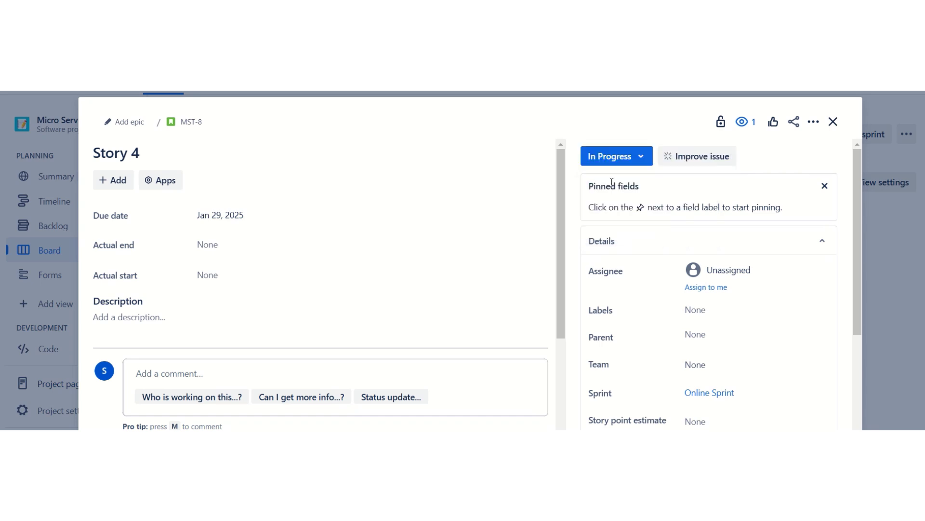
left_click(833, 122)
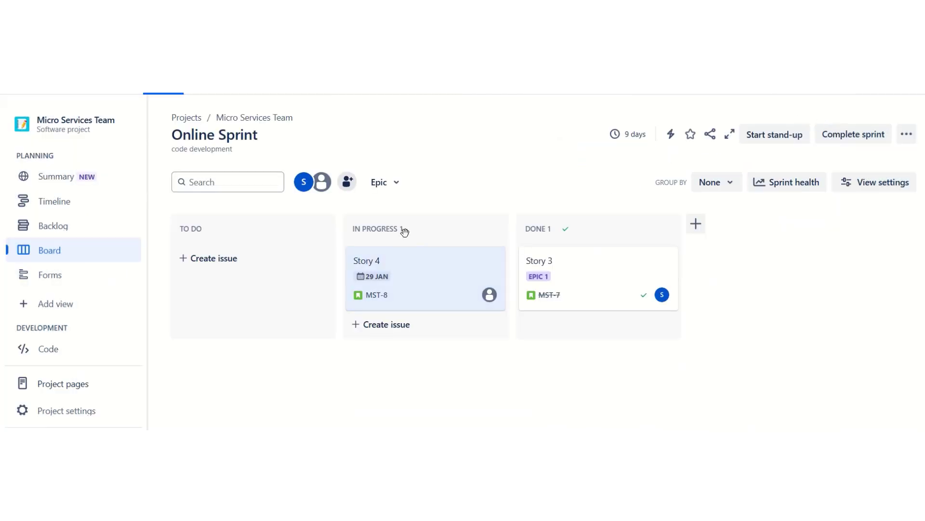
Step: Change the status of Story 4 to Done and close its details
left_click(373, 295)
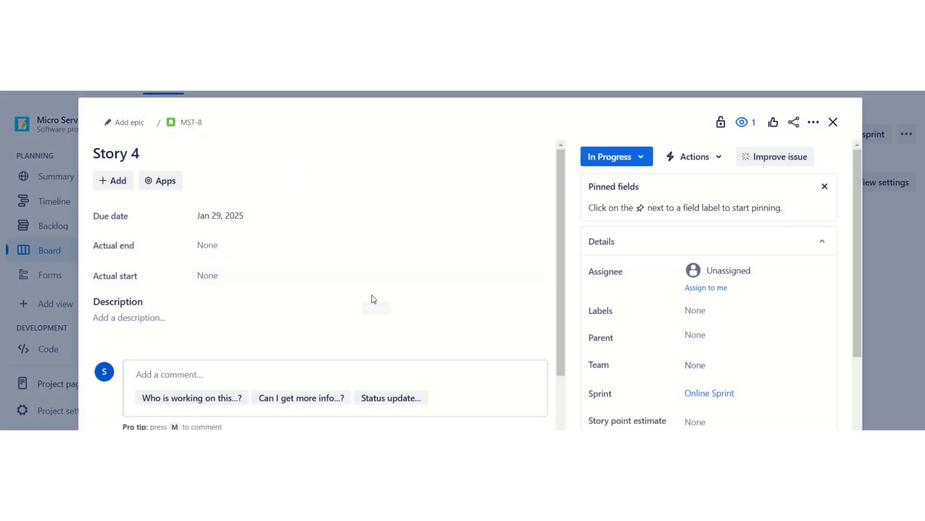
left_click(641, 160)
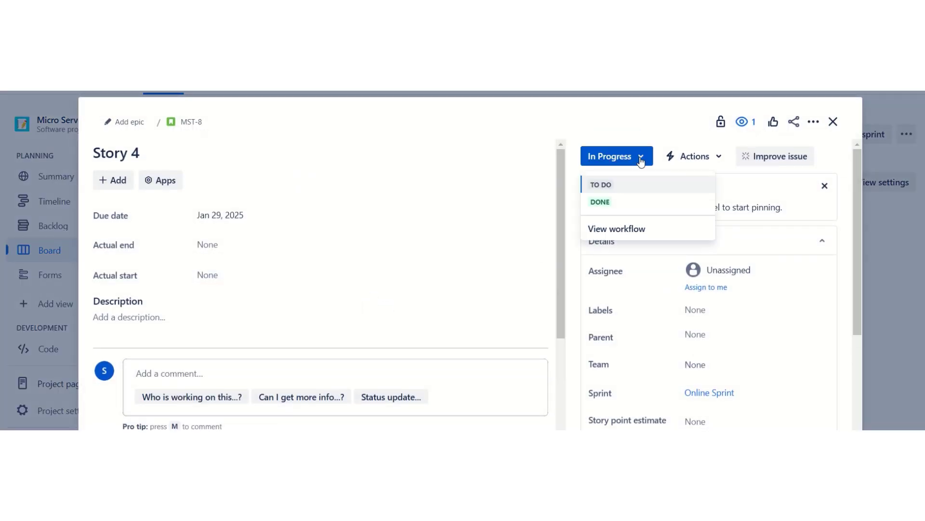
left_click(600, 201)
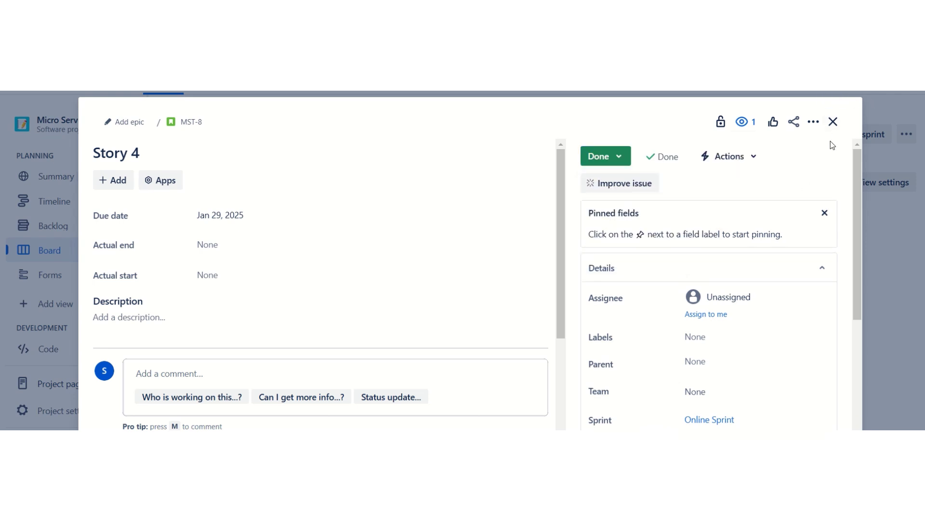
left_click(834, 121)
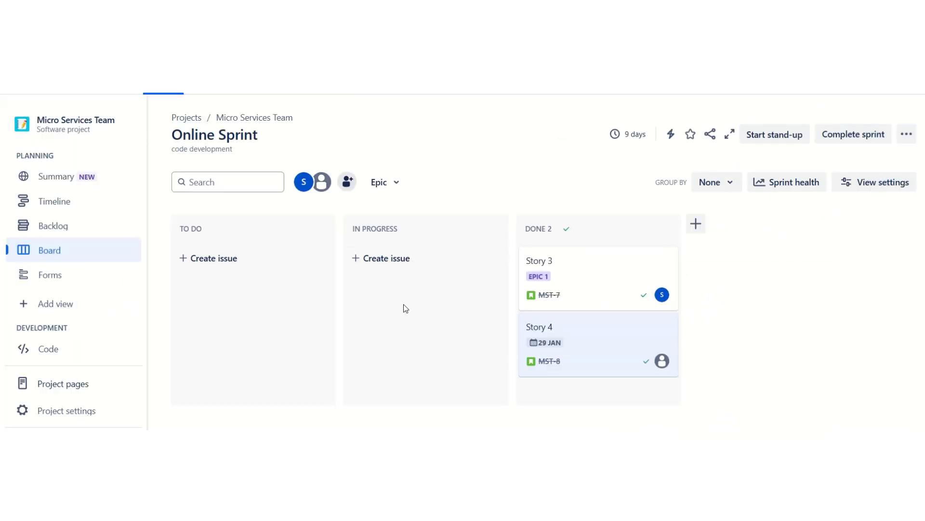
mouse_move(572, 404)
left_click(53, 254)
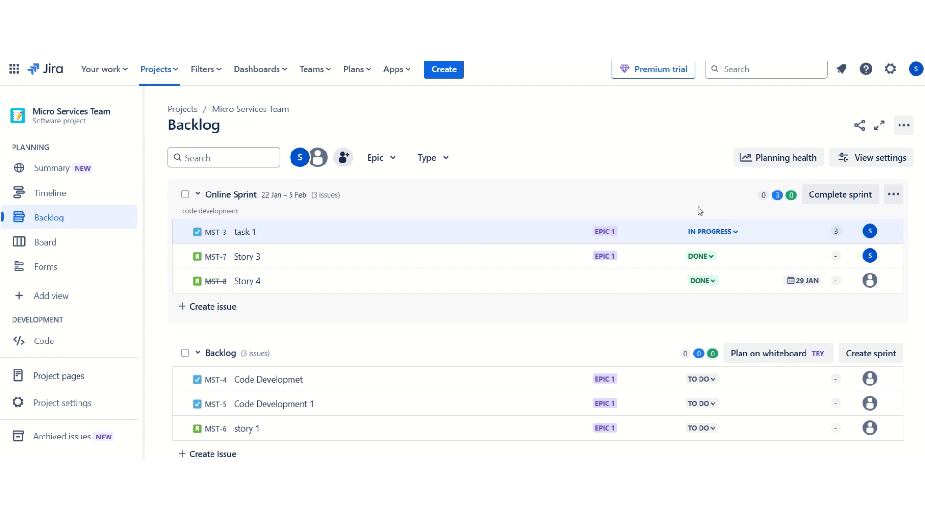
Step: Change the status of task 1 to Done and complete Online Sprint
left_click(734, 233)
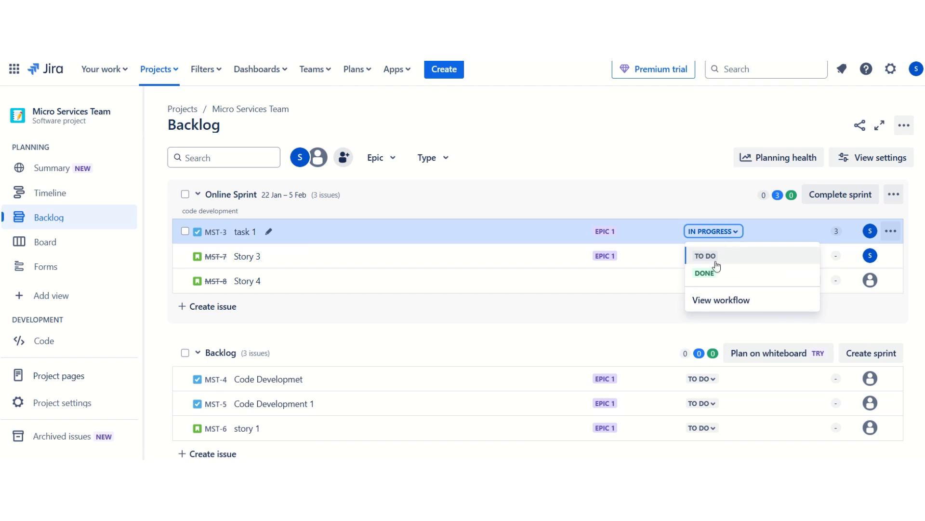
left_click(703, 274)
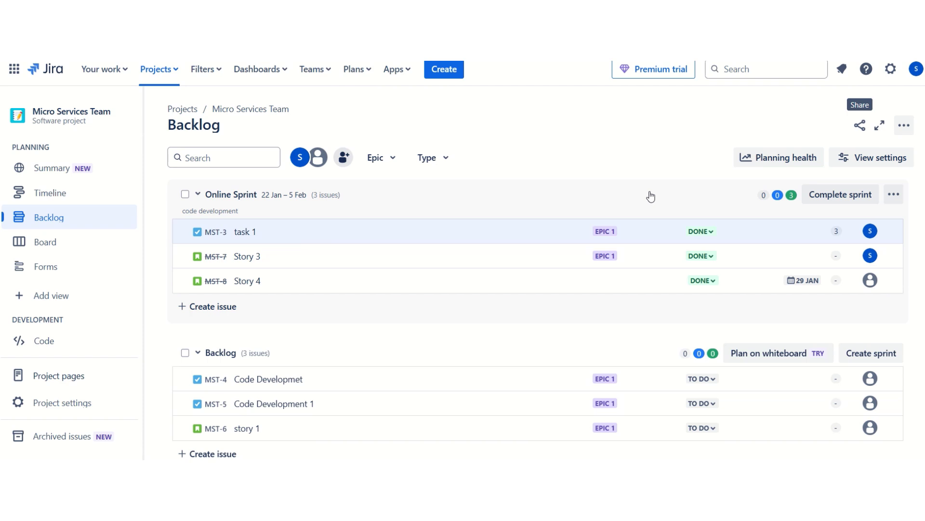
left_click(840, 198)
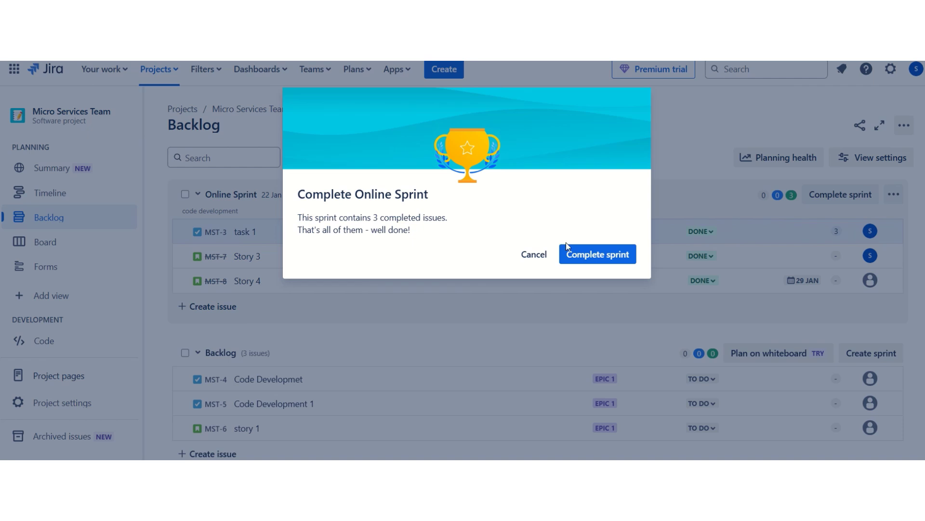
left_click(594, 256)
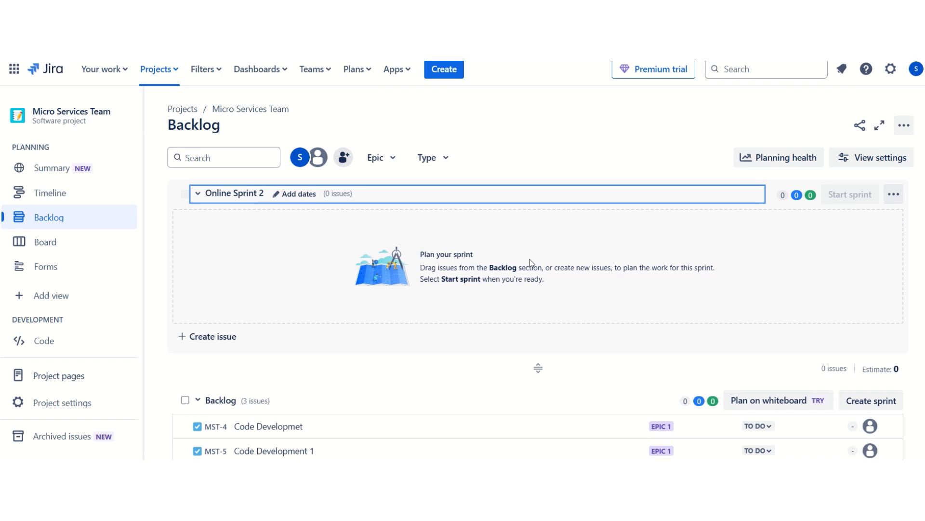
Step: Create an additional sprint directly above the backlog issues
scroll(487, 241, "down", 2)
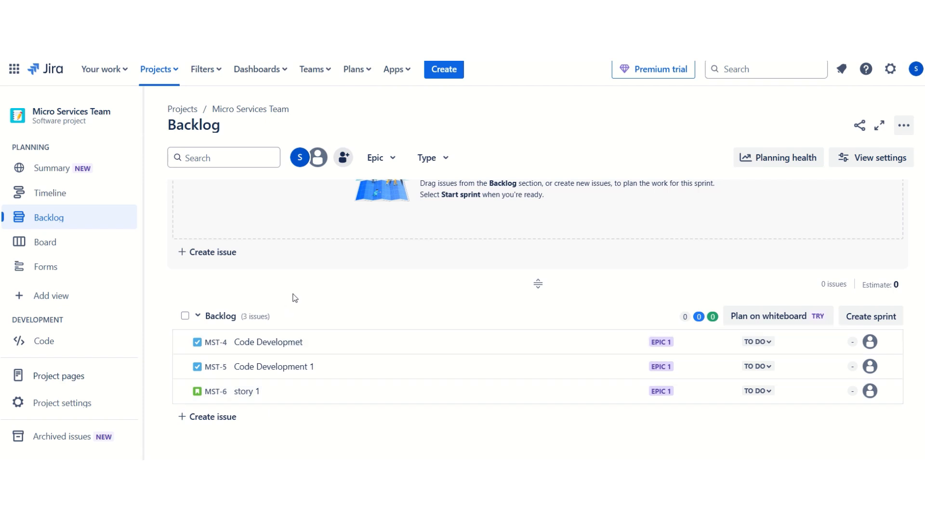
left_click(866, 317)
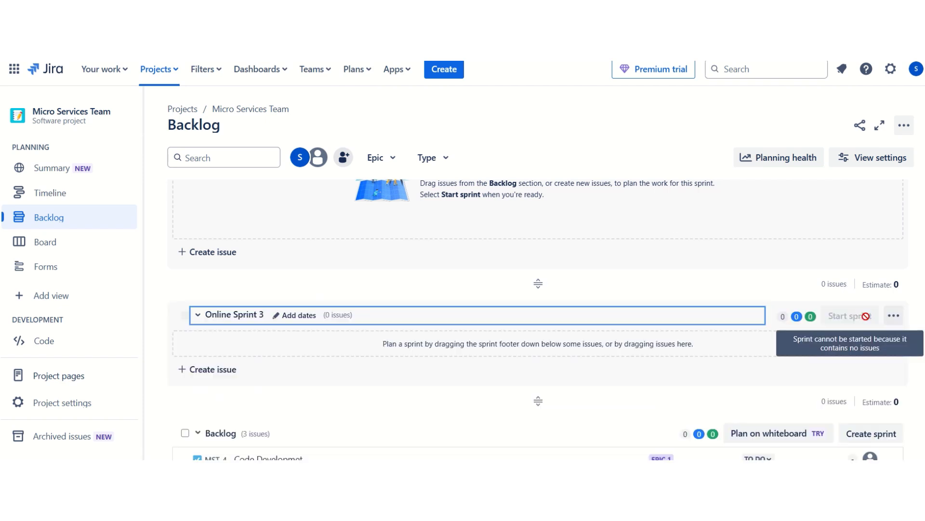
left_click(267, 315)
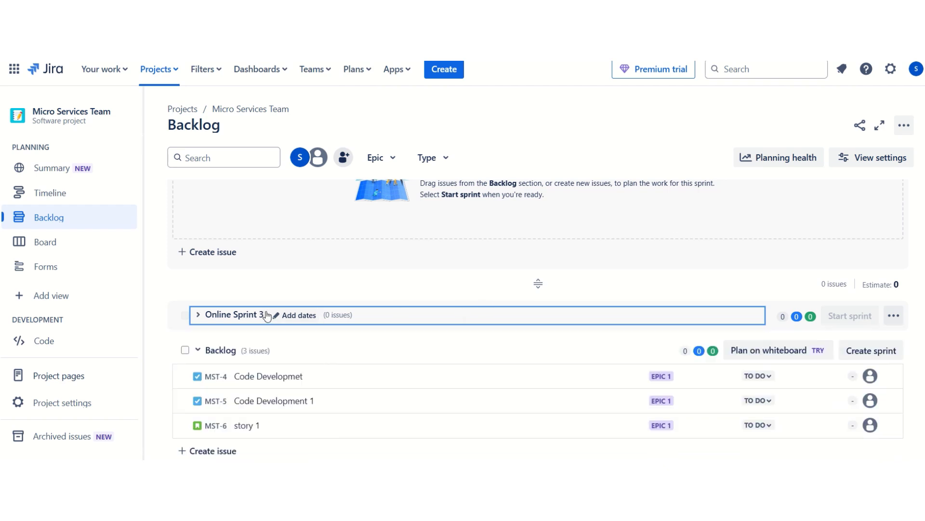
left_click(266, 316)
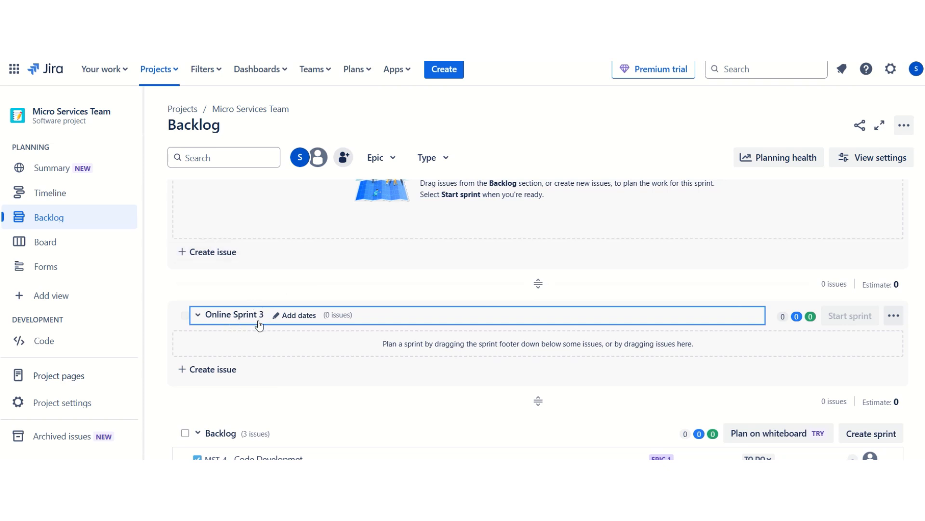
Step: Set the duration of Online Sprint 3 to 2 weeks with a start date of 1/22/2025
left_click(277, 316)
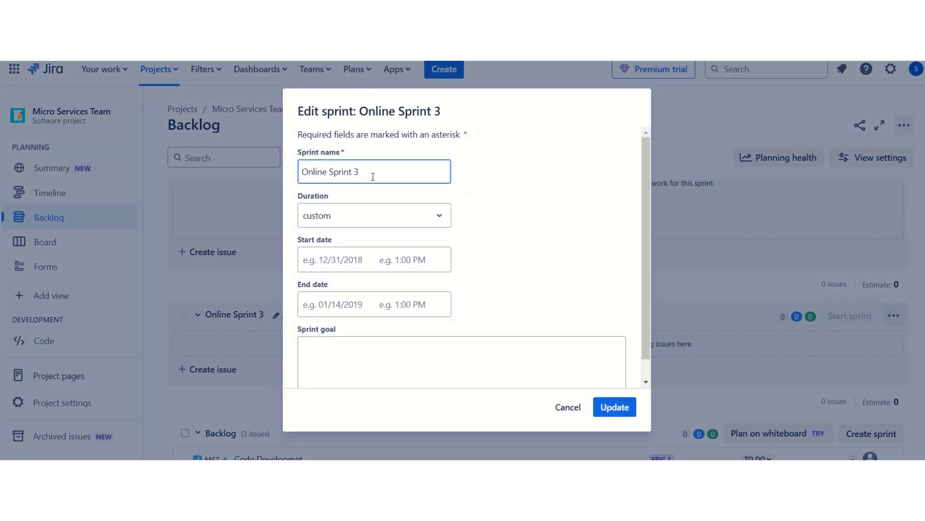
left_click(347, 218)
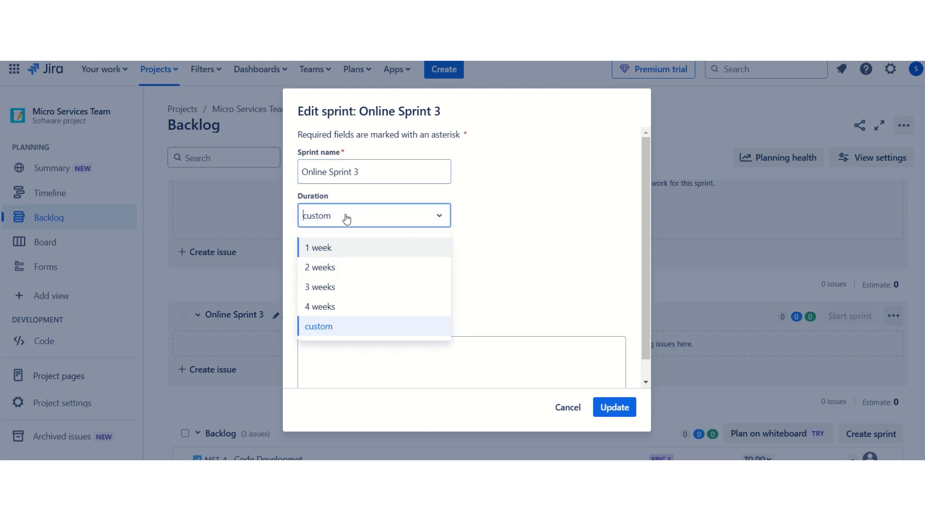
left_click(321, 268)
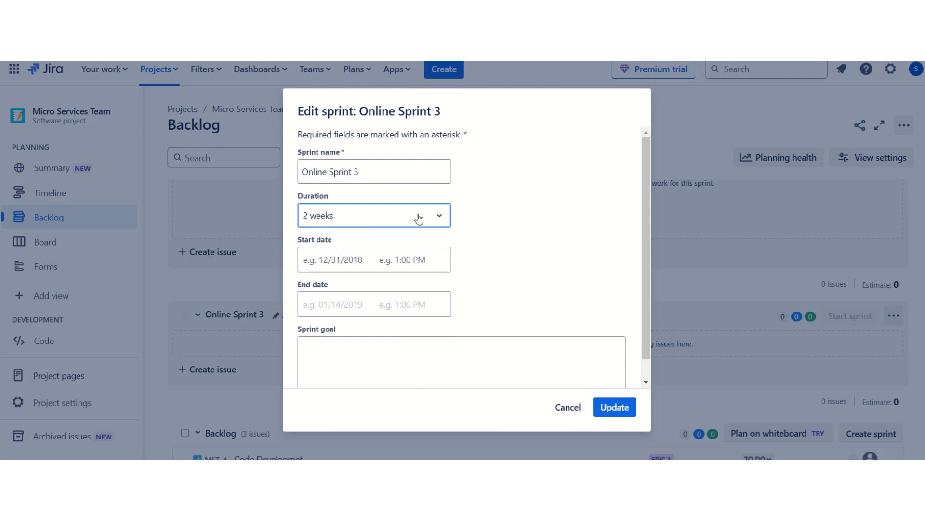
left_click(382, 261)
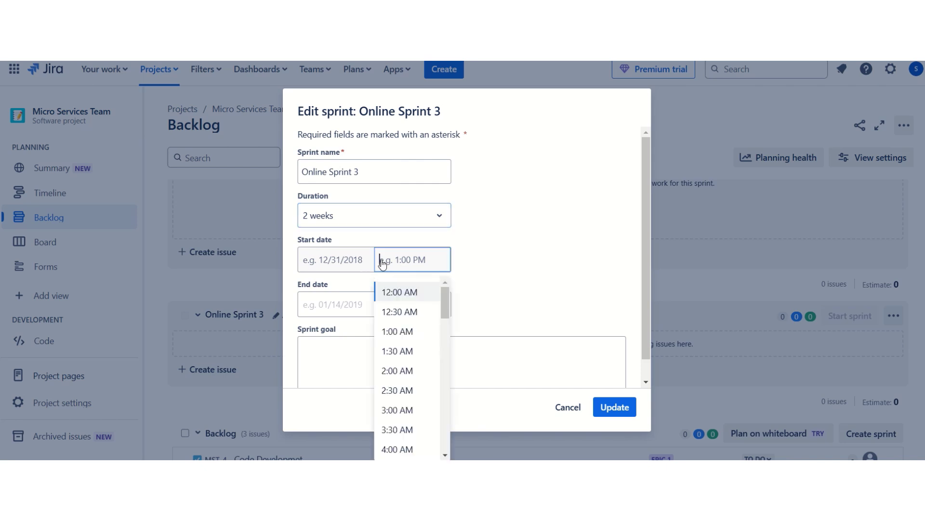
left_click(330, 260)
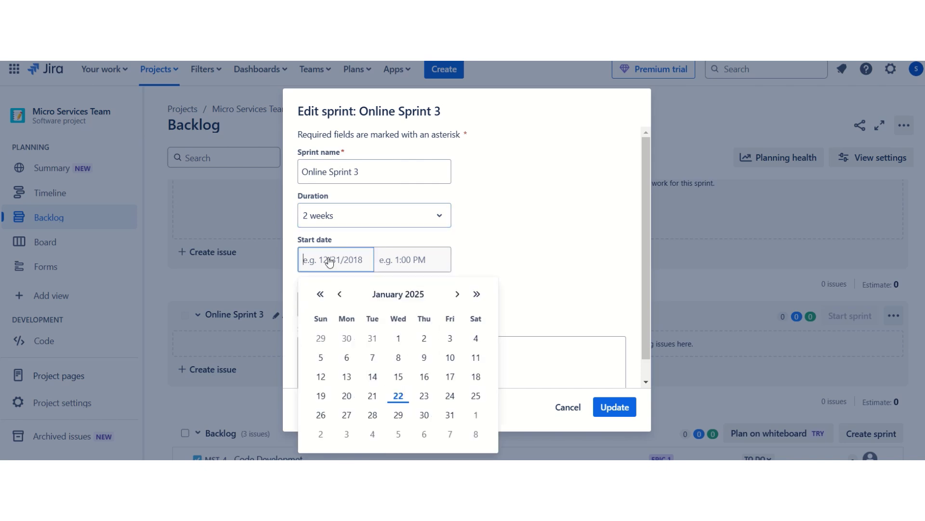
left_click(401, 396)
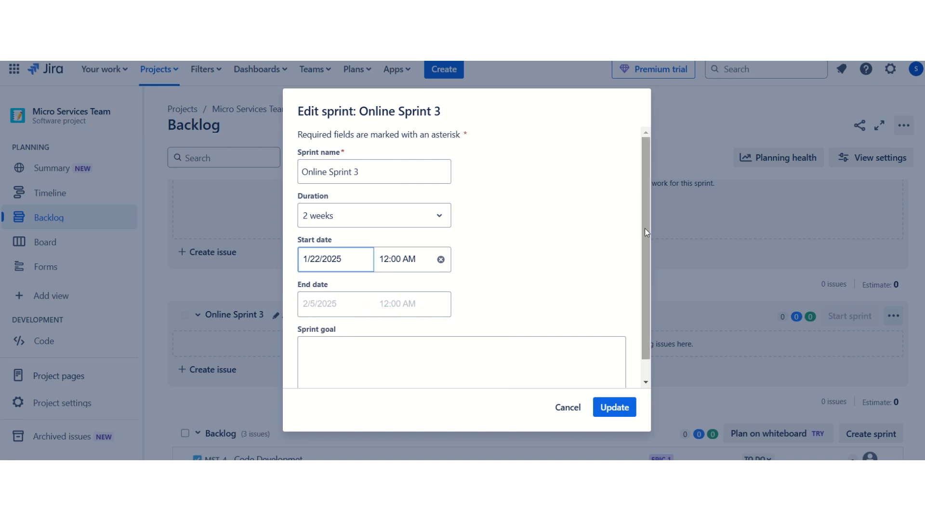
Step: Enter "Code Development" as the goal of Online Sprint 3 and save the sprint changes
left_click_drag(645, 227, 658, 306)
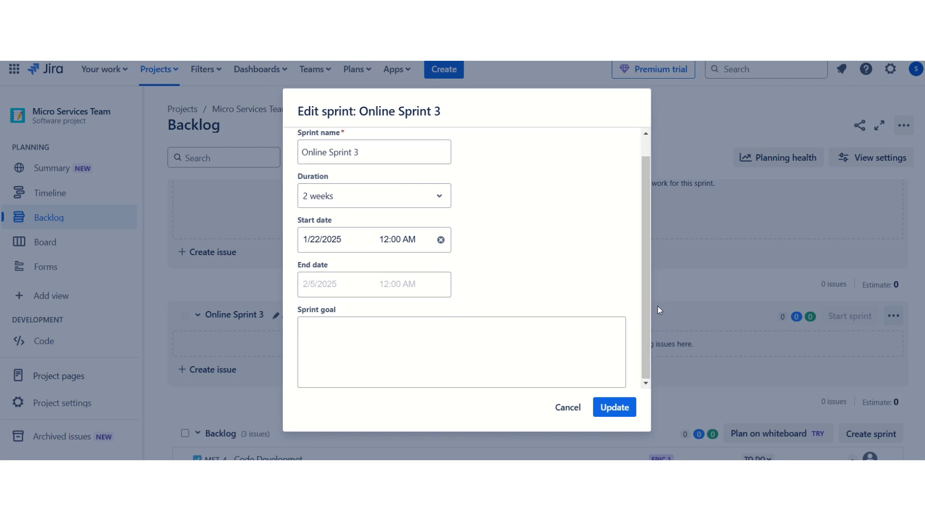
left_click(531, 335)
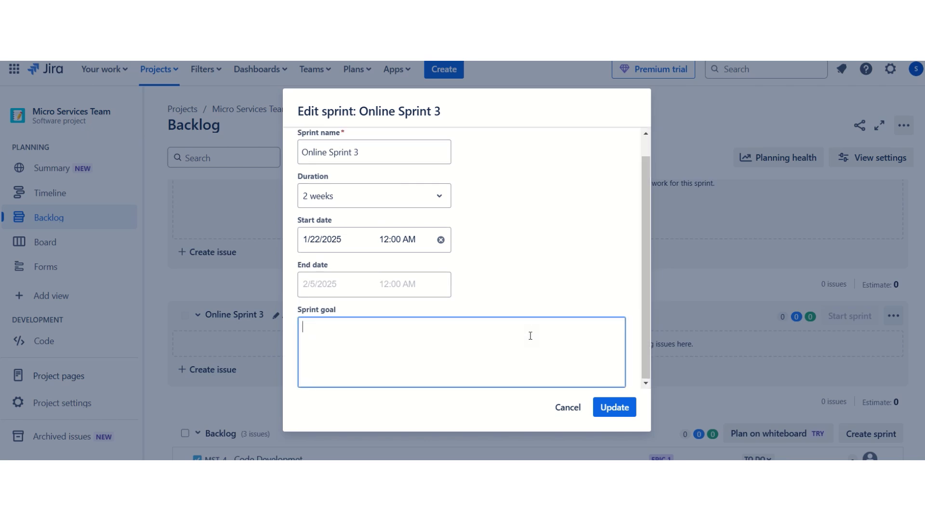
type("Code Development")
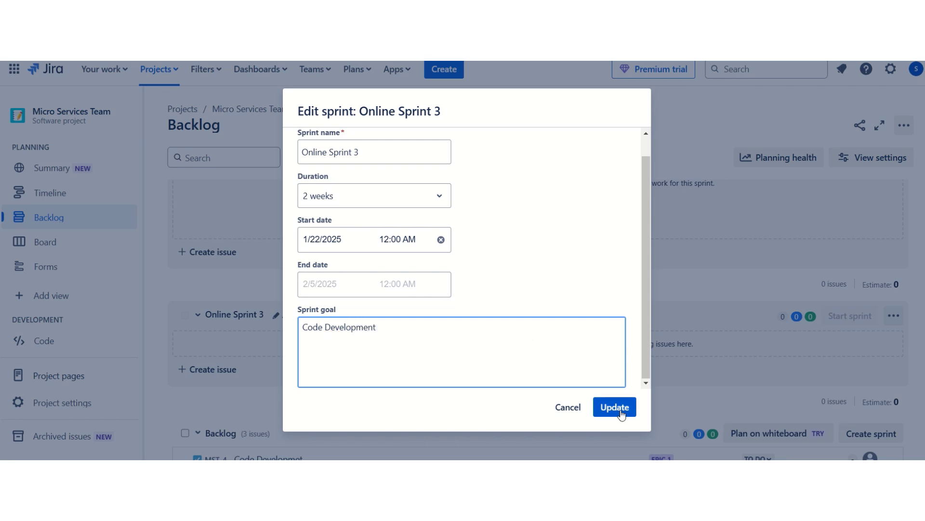
left_click(620, 411)
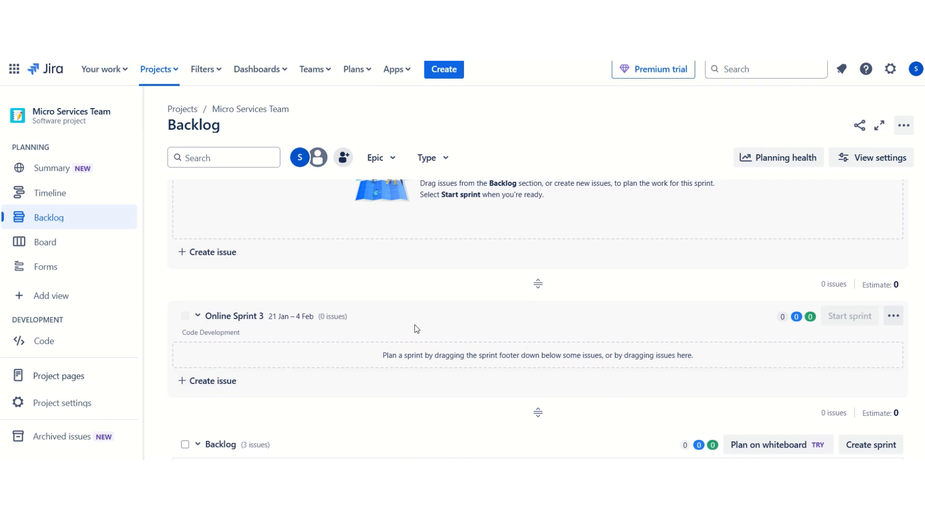
Step: Review the planned sprints and the issues remaining in the backlog
scroll(672, 294, "down", 3)
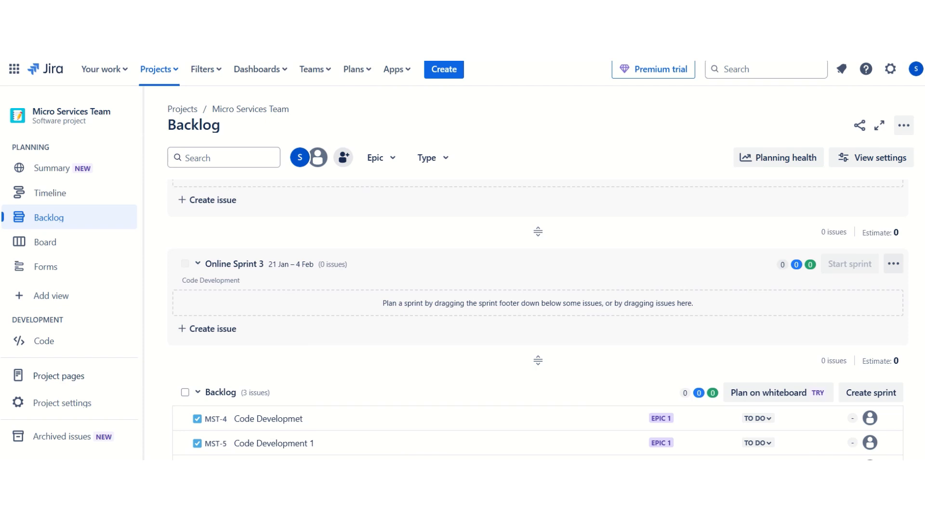
scroll(538, 328, "up", 2)
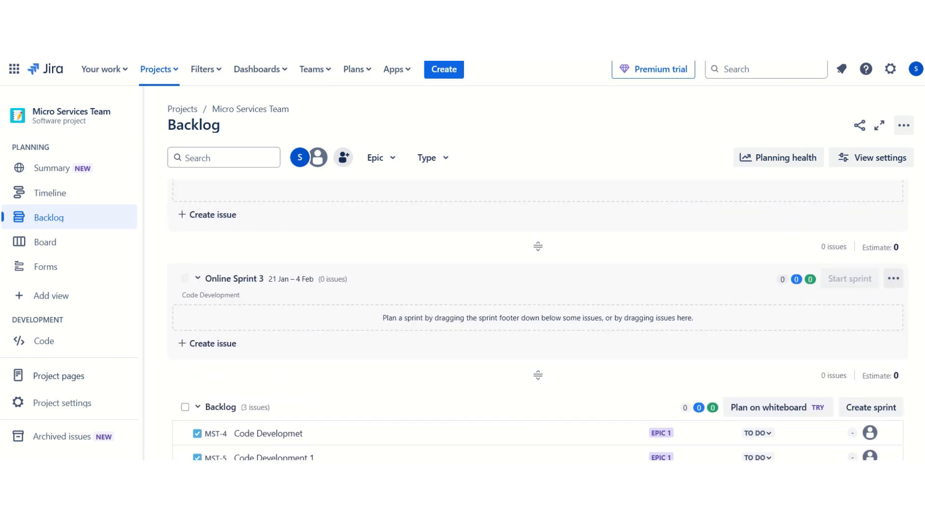
scroll(538, 314, "down", 2)
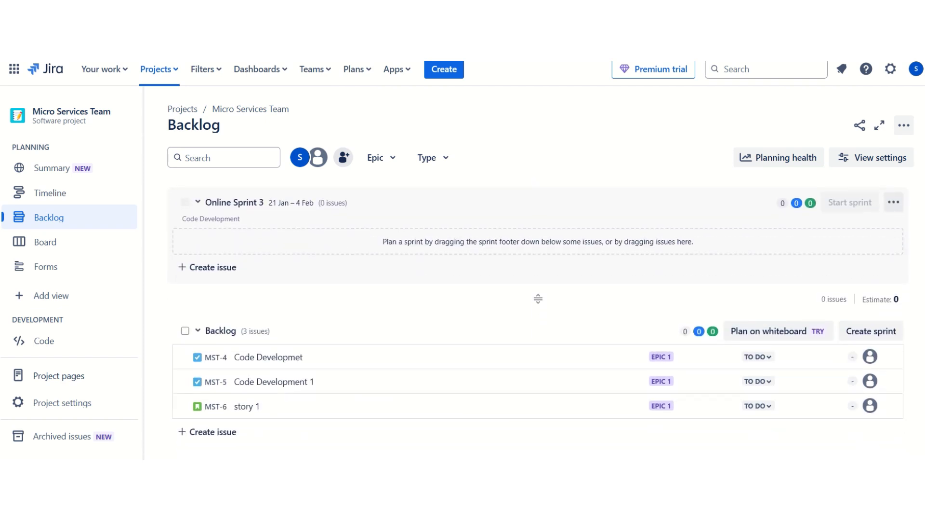
scroll(924, 351, "up", 1)
scroll(924, 351, "down", 1)
scroll(924, 350, "up", 1)
scroll(924, 351, "down", 1)
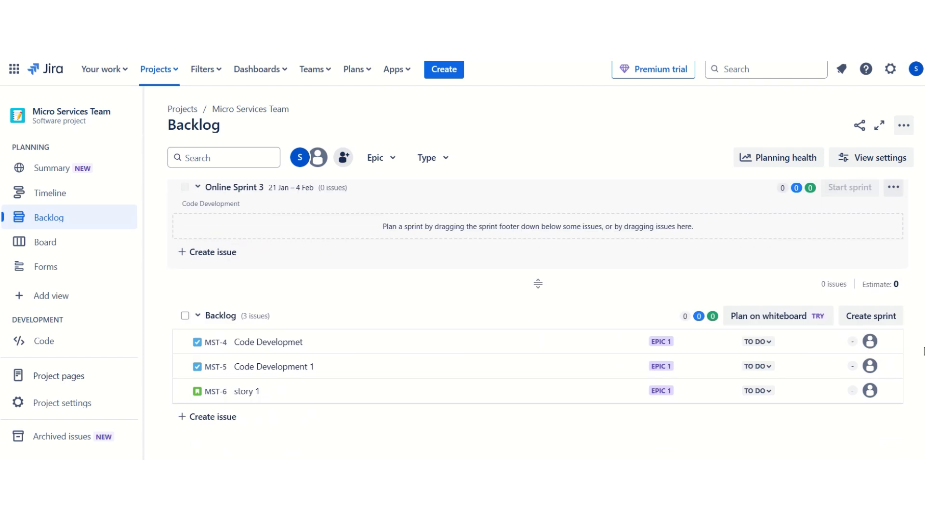
scroll(924, 354, "up", 3)
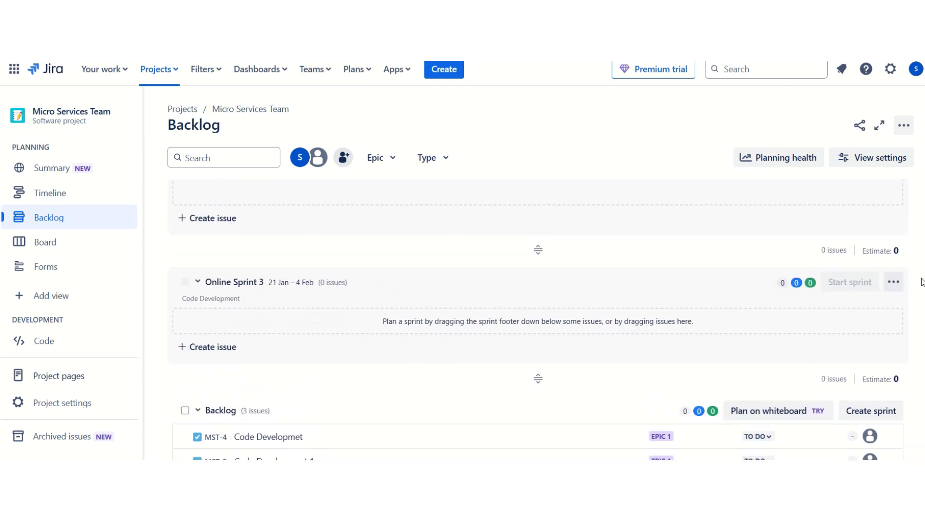
scroll(922, 282, "down", 3)
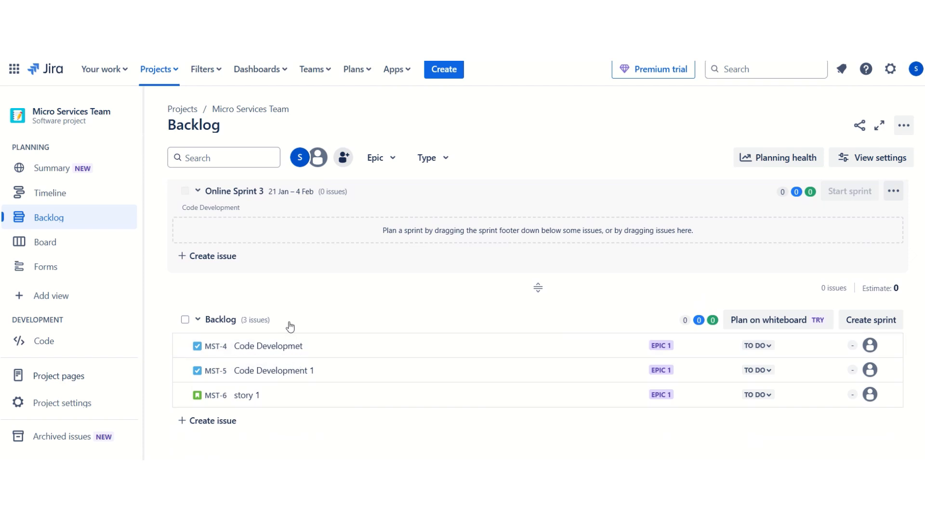
Step: Open the details of backlog task MST-4 Code Developmet and assign the task to yourself
left_click(211, 348)
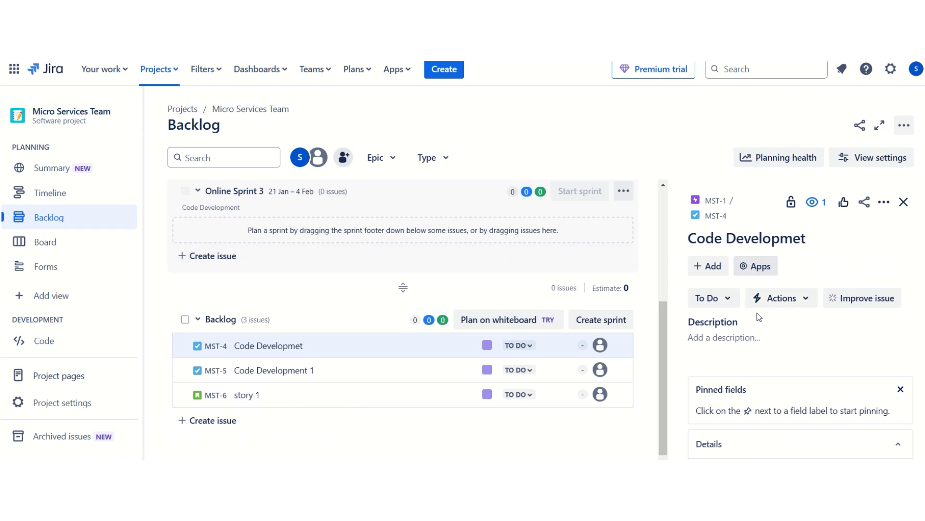
left_click_drag(924, 246, 924, 289)
scroll(816, 307, "down", 2)
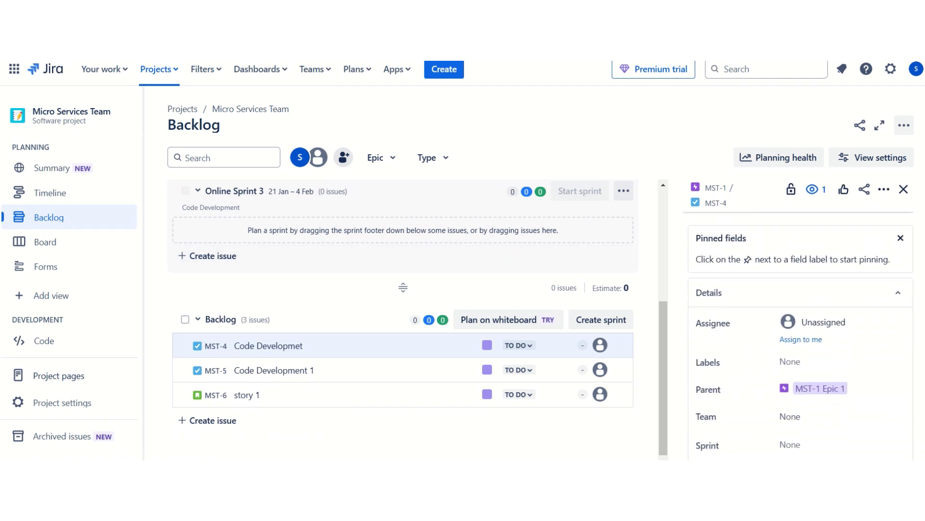
scroll(816, 307, "down", 2)
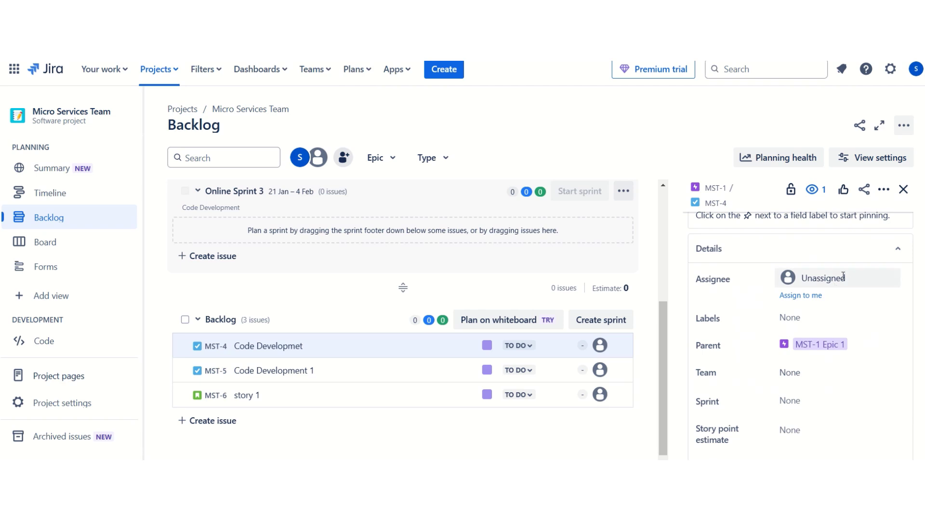
left_click(814, 295)
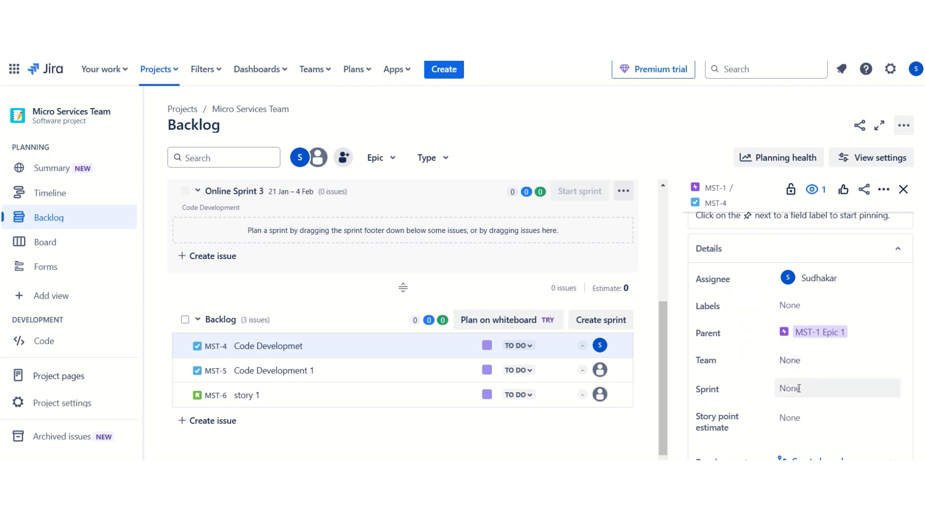
Step: Set the team of task MST-4 to java team
left_click(812, 366)
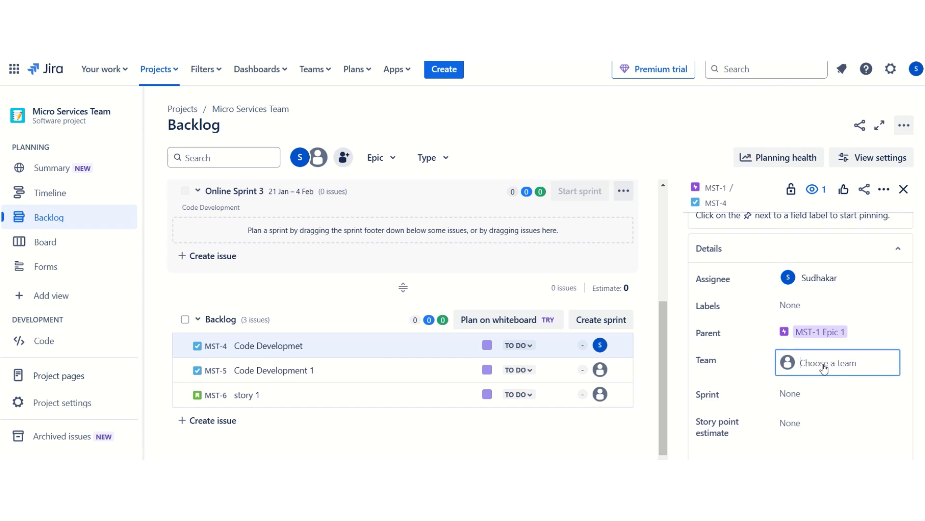
left_click(830, 365)
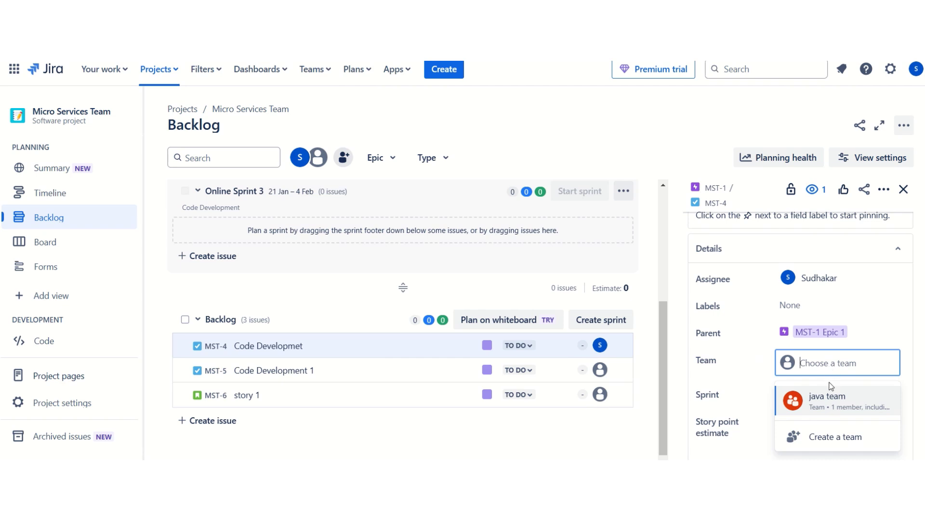
left_click(830, 400)
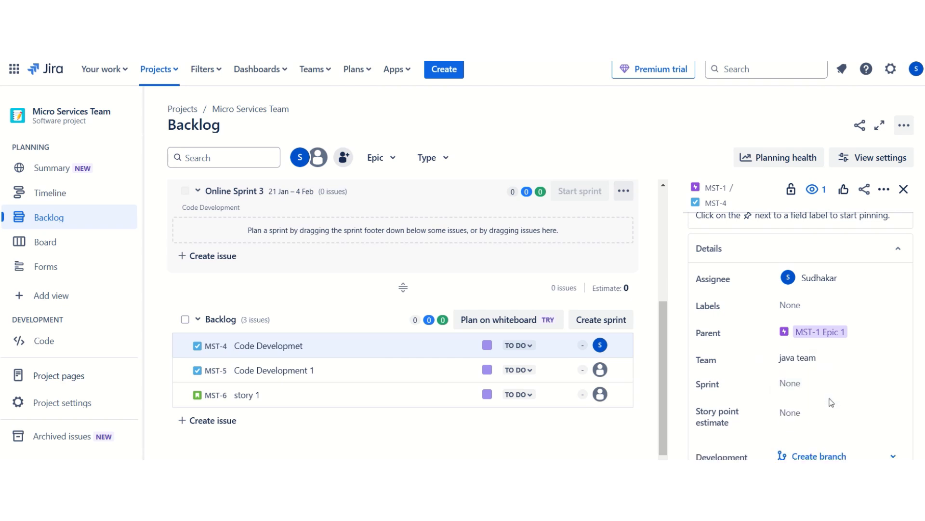
Step: Set the sprint of task MST-4 to Online Sprint 3
left_click(795, 383)
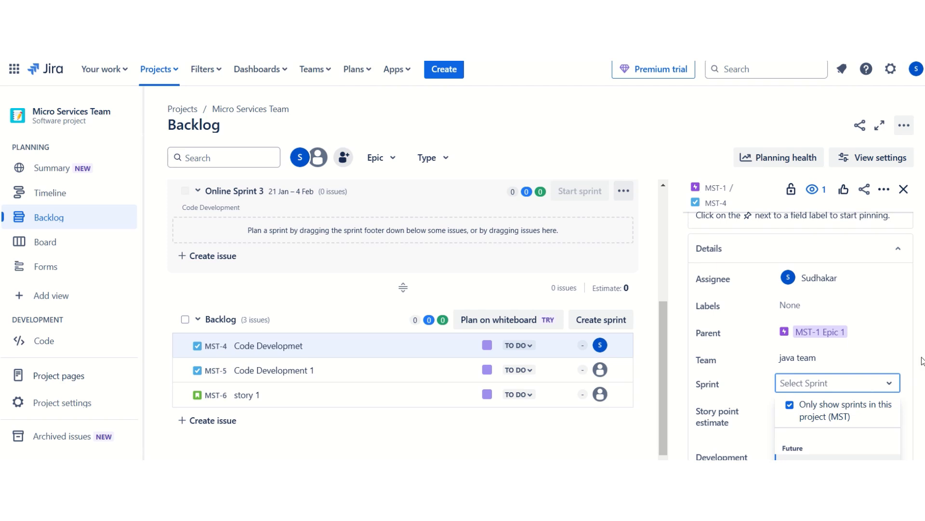
left_click_drag(924, 360, 924, 390)
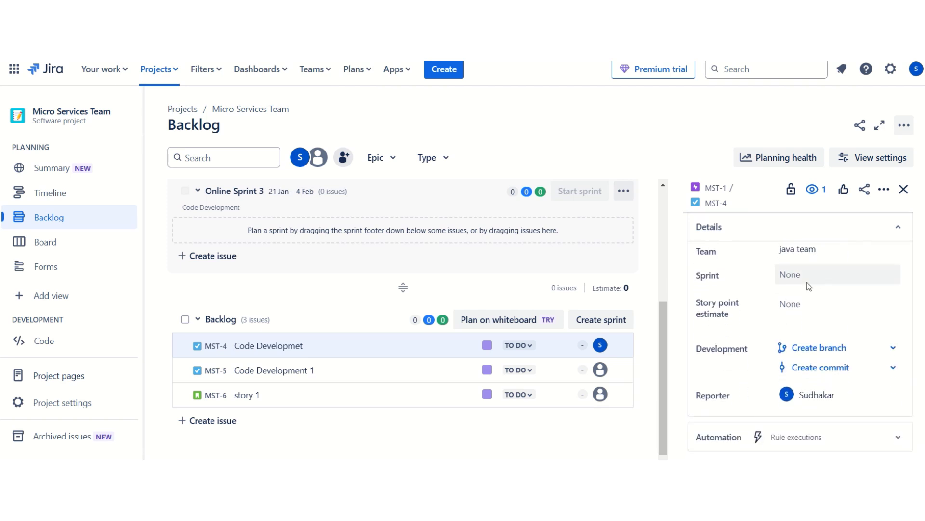
left_click(807, 285)
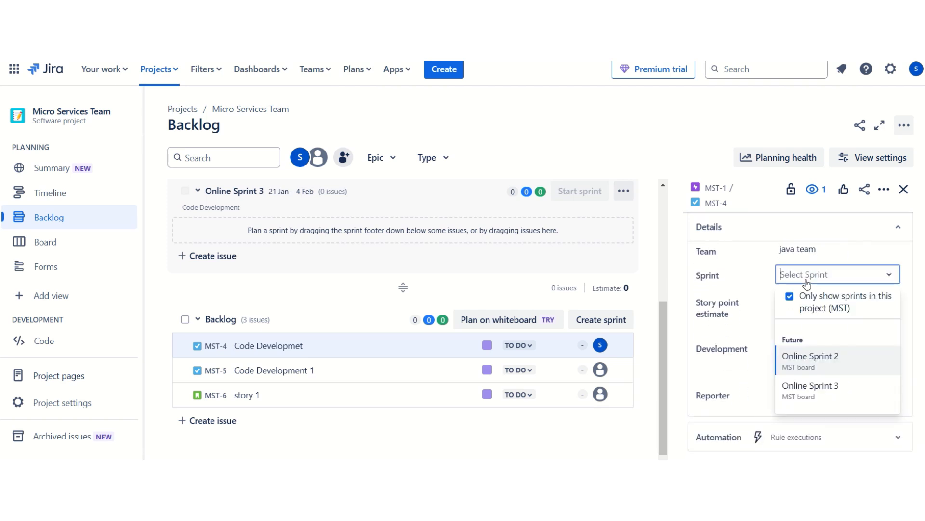
left_click(815, 388)
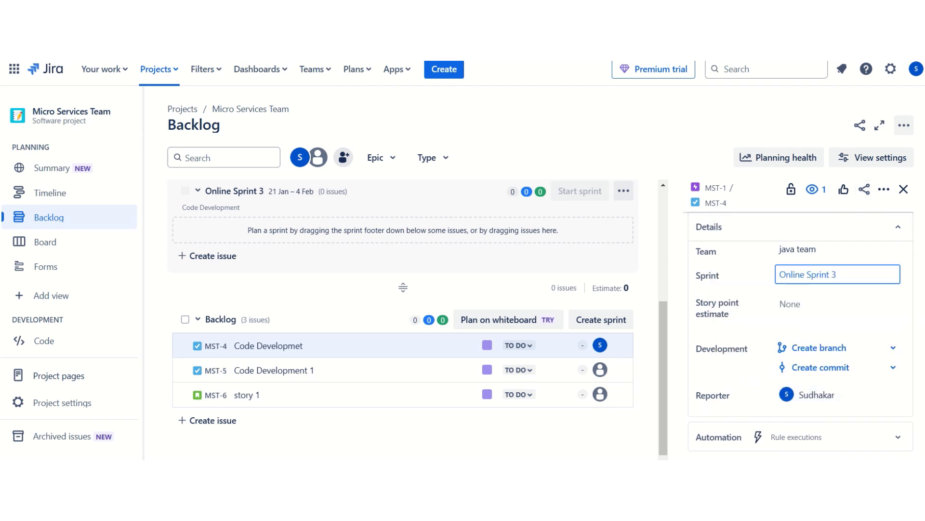
Step: Look through the remaining details of task MST-4 and close its details
scroll(801, 347, "down", 3)
scroll(801, 347, "up", 1)
scroll(801, 347, "down", 2)
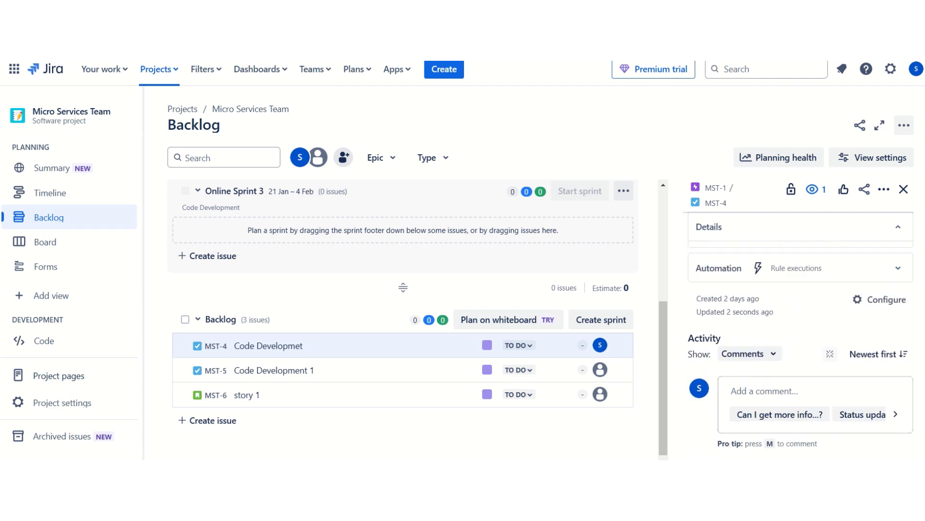
scroll(801, 347, "up", 5)
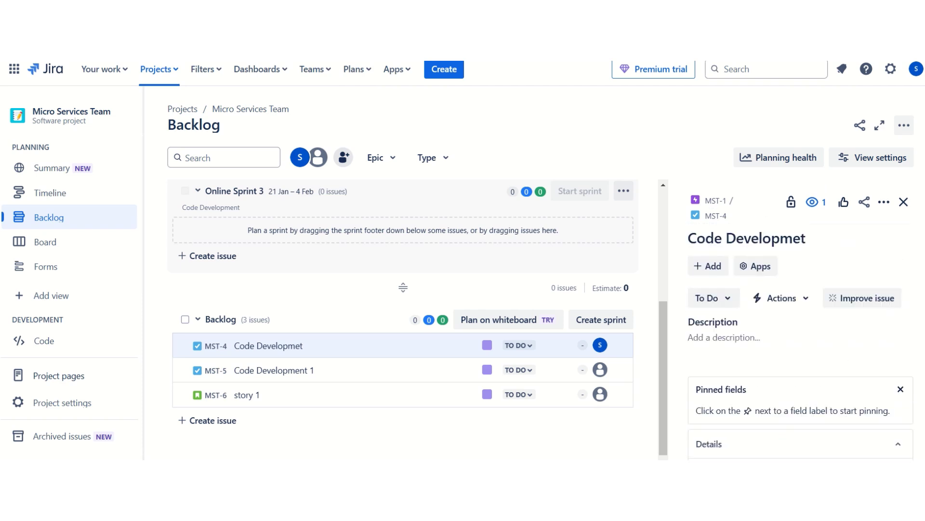
left_click(904, 203)
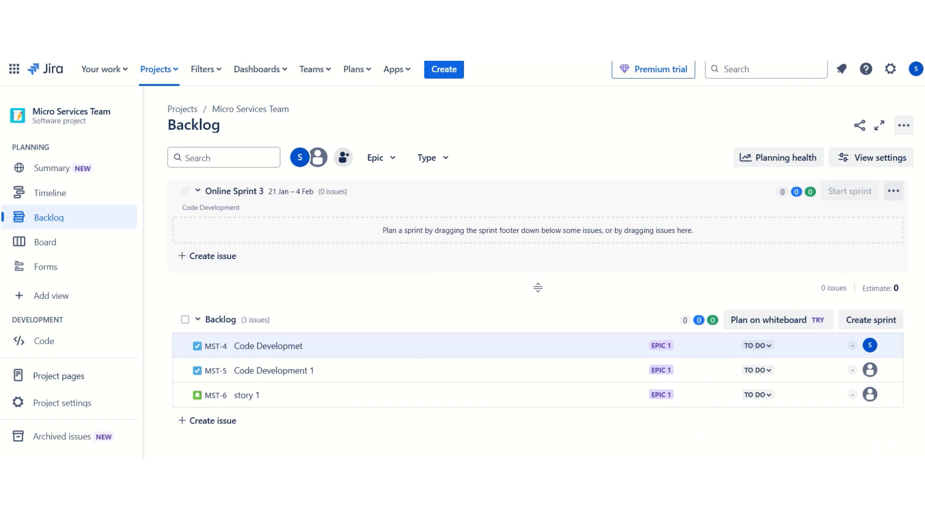
Step: Try the In Progress and Done statuses on task MST-4 in Online Sprint 3 and return it to To Do
left_click_drag(924, 345, 919, 281)
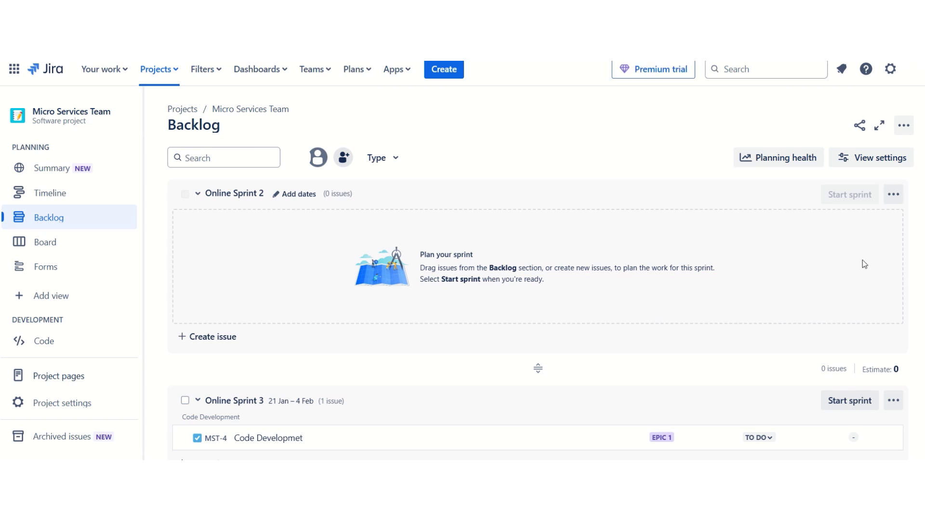
scroll(459, 287, "down", 3)
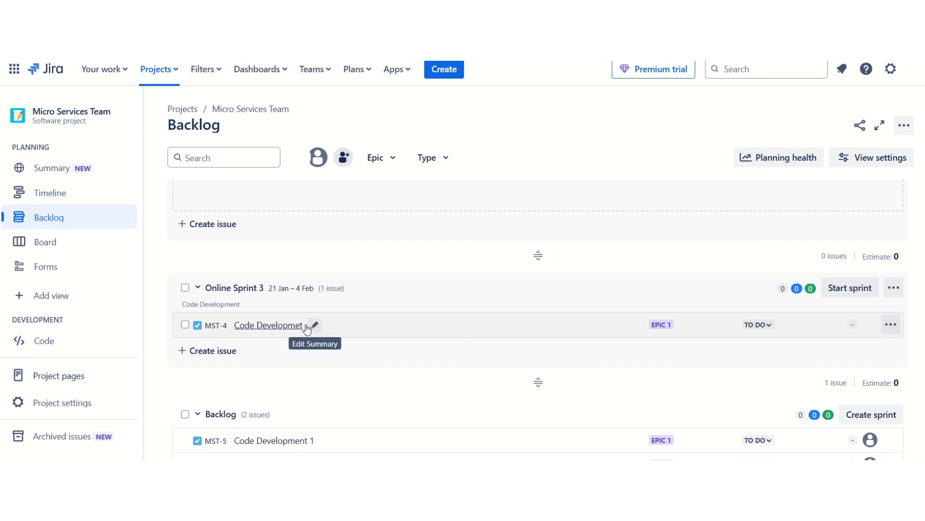
left_click(765, 325)
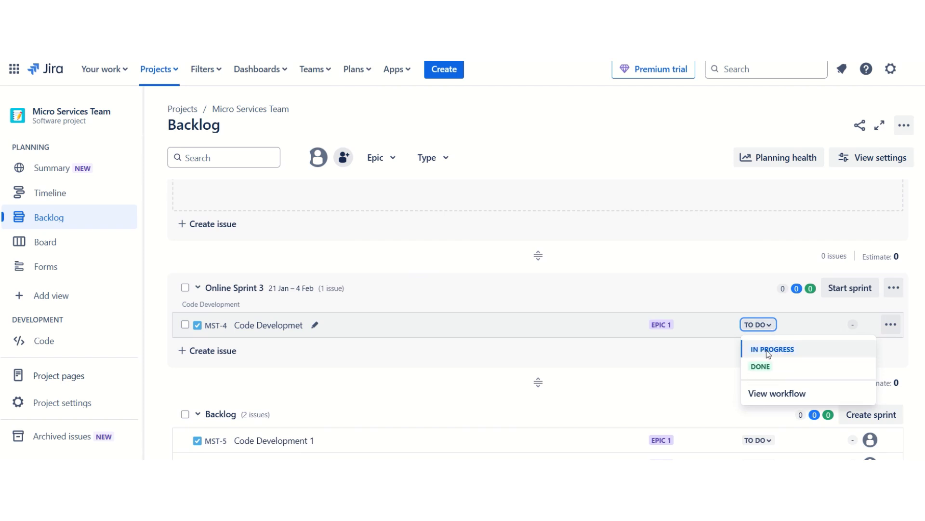
left_click(767, 351)
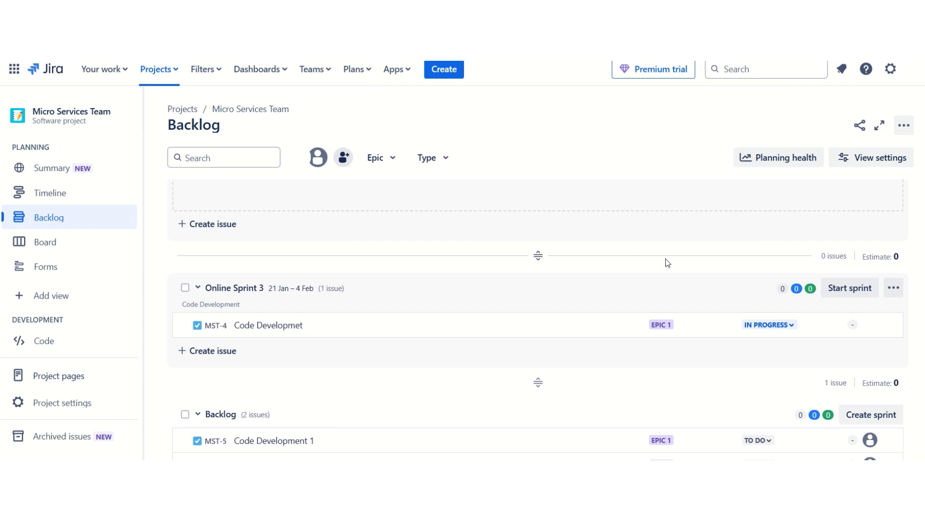
left_click(790, 327)
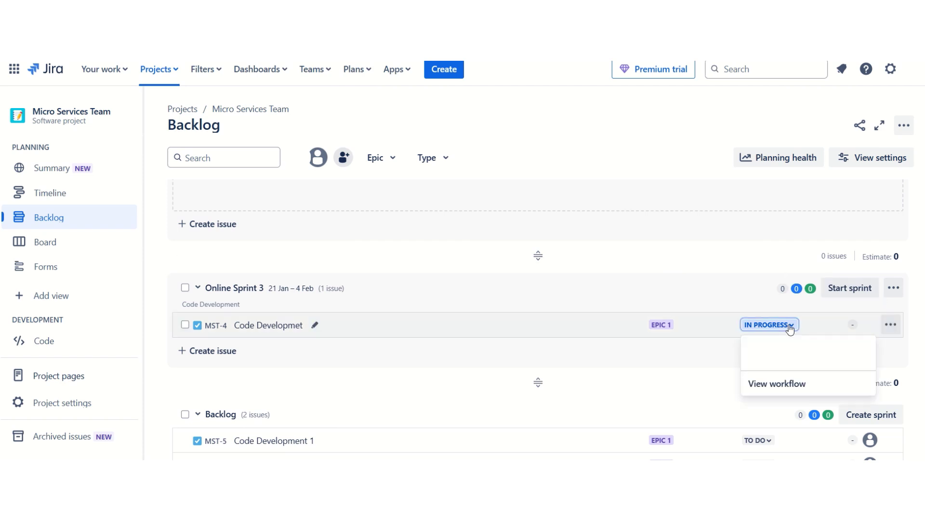
left_click(762, 368)
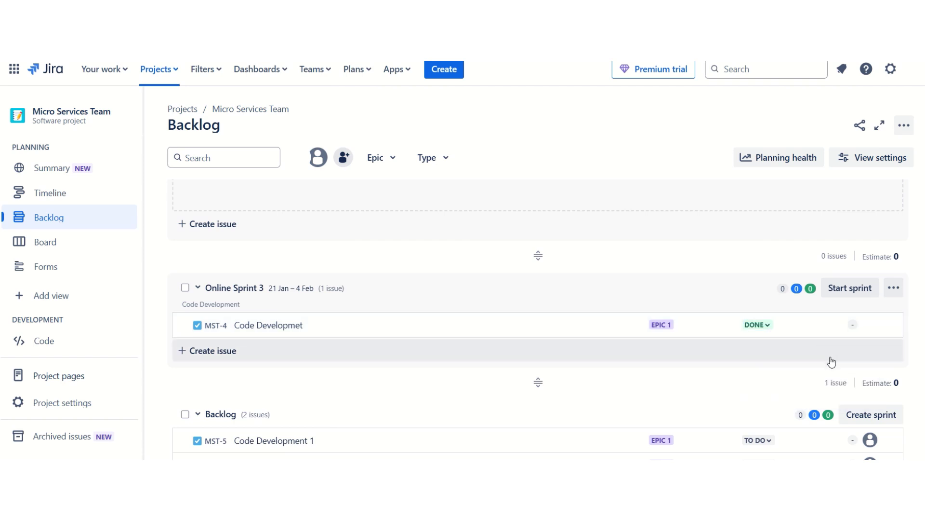
left_click(770, 330)
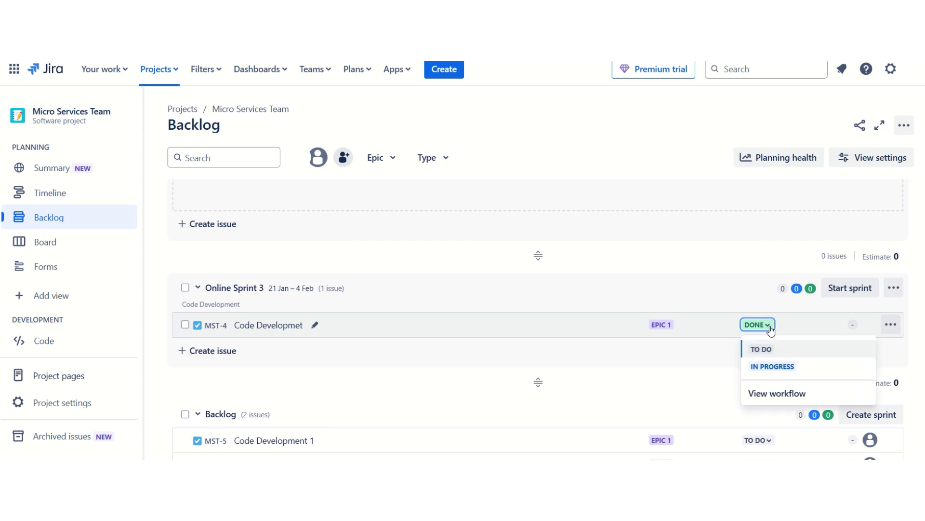
left_click(760, 352)
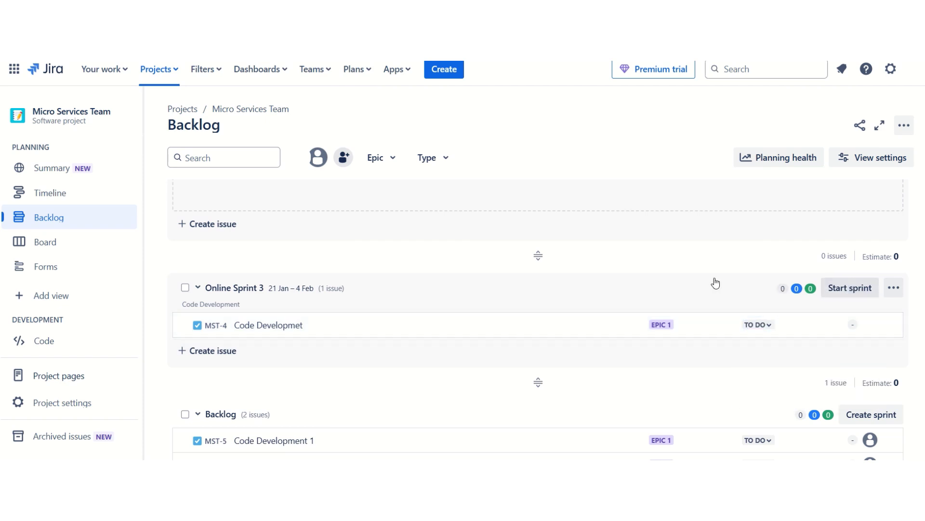
Step: Start Online Sprint 3, keeping its 2-week duration and Code Development goal
left_click(847, 288)
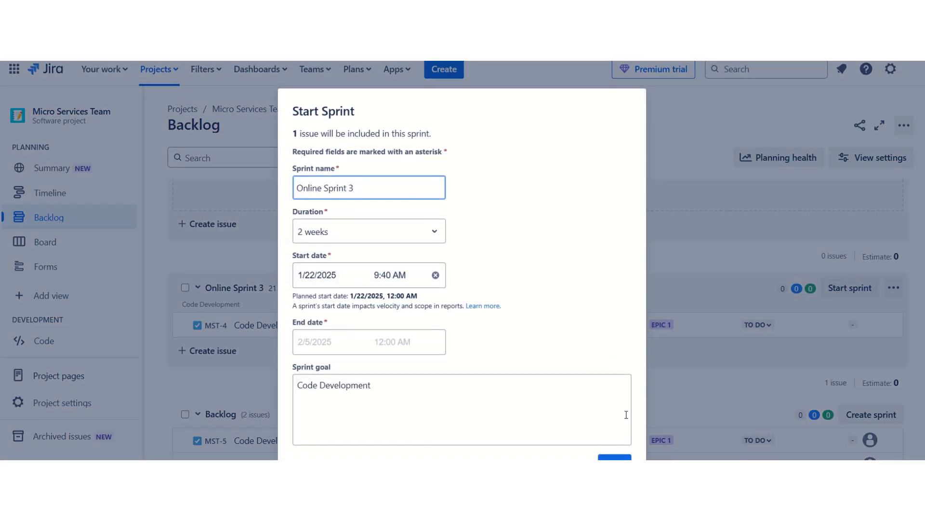
left_click_drag(551, 153, 540, 99)
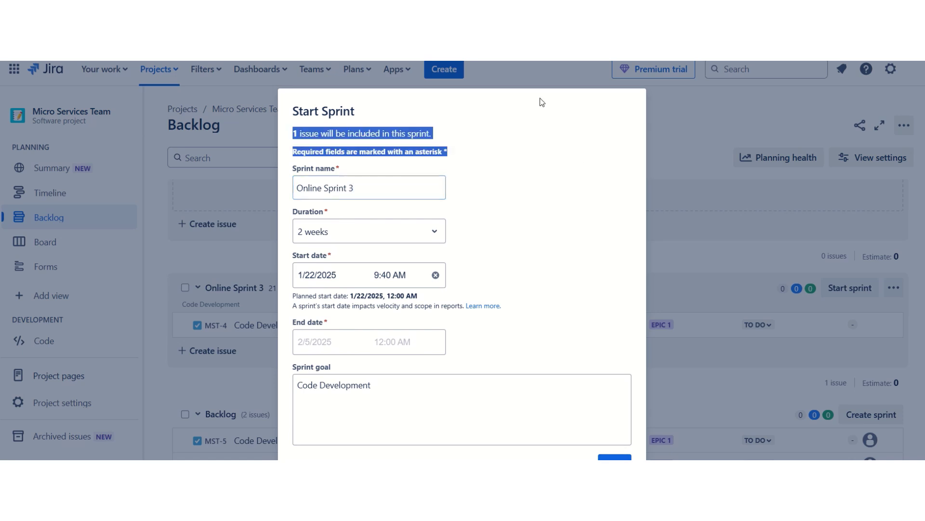
left_click(615, 456)
left_click(614, 455)
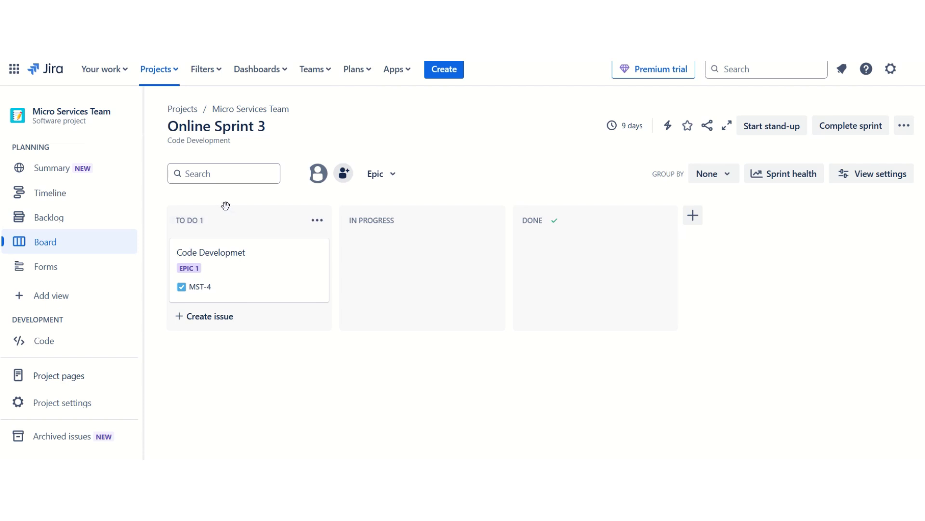
Step: Open task MST-4 from the Online Sprint 3 board, set its status to In Progress and close it
left_click(206, 285)
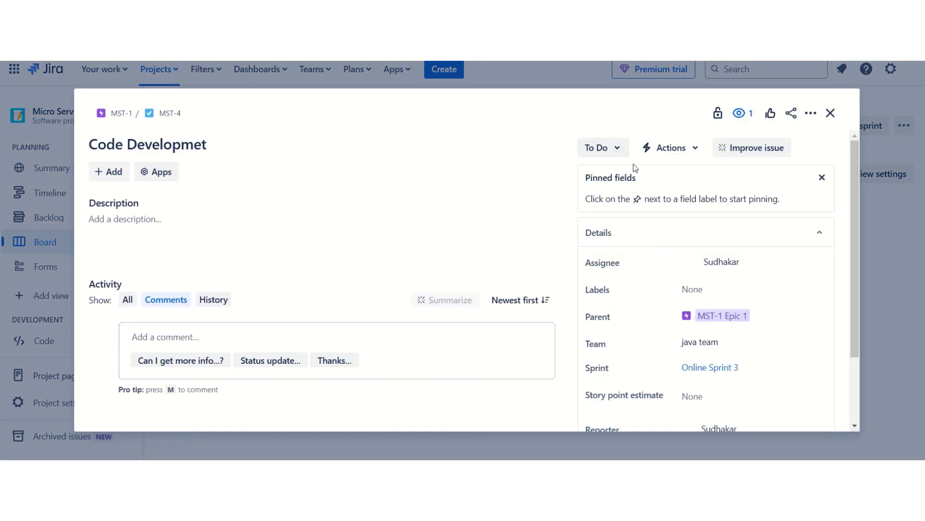
left_click(616, 149)
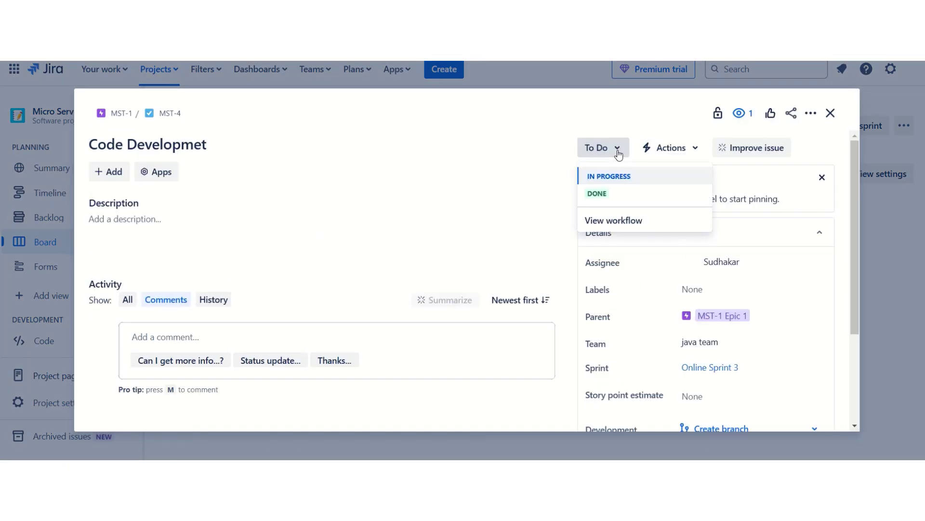
left_click(608, 179)
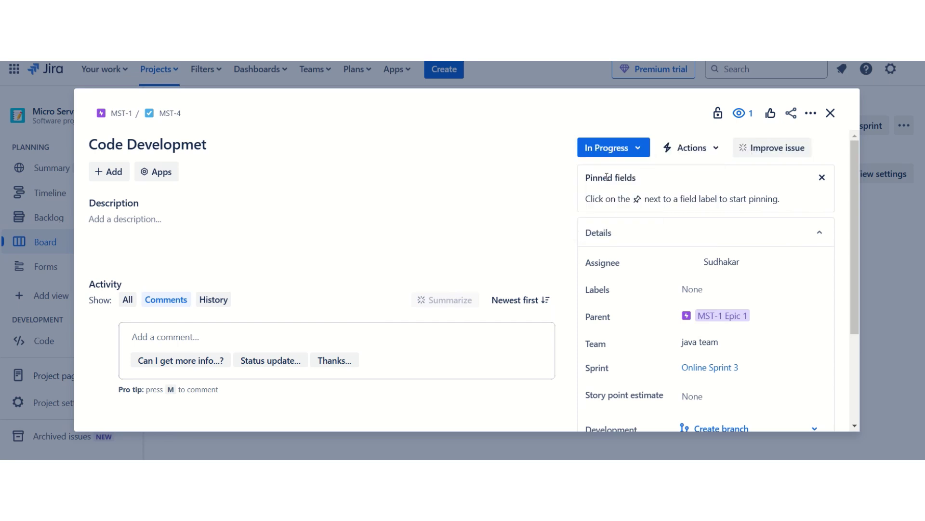
left_click(831, 114)
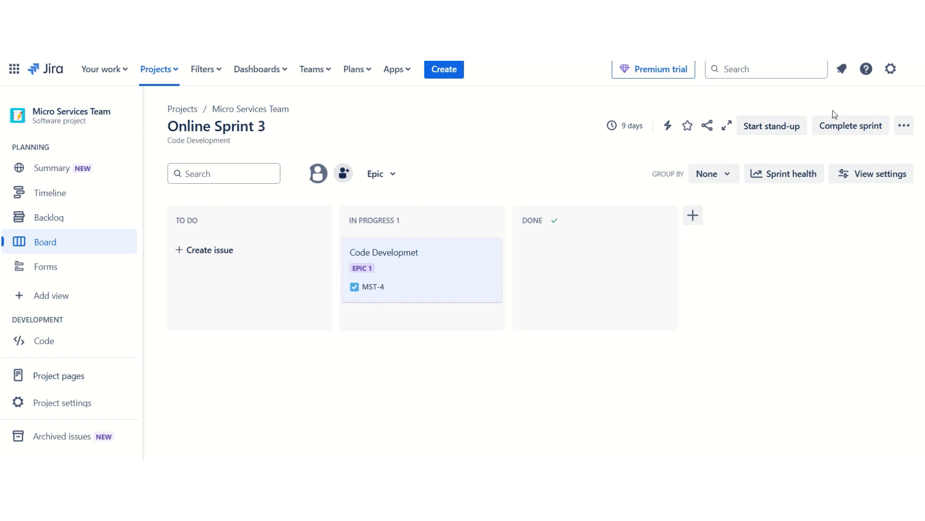
Step: Reopen task MST-4 from the sprint board, set its status to Done and close it
left_click(378, 288)
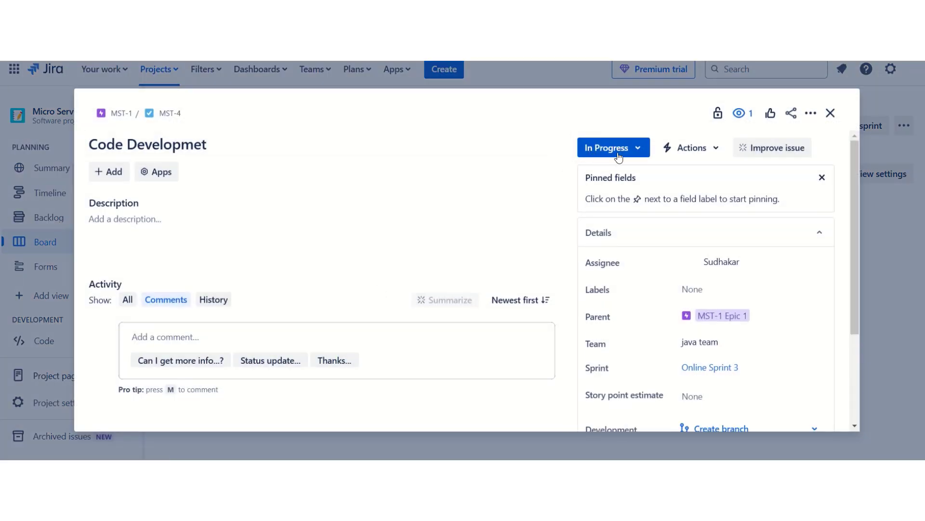
left_click(643, 151)
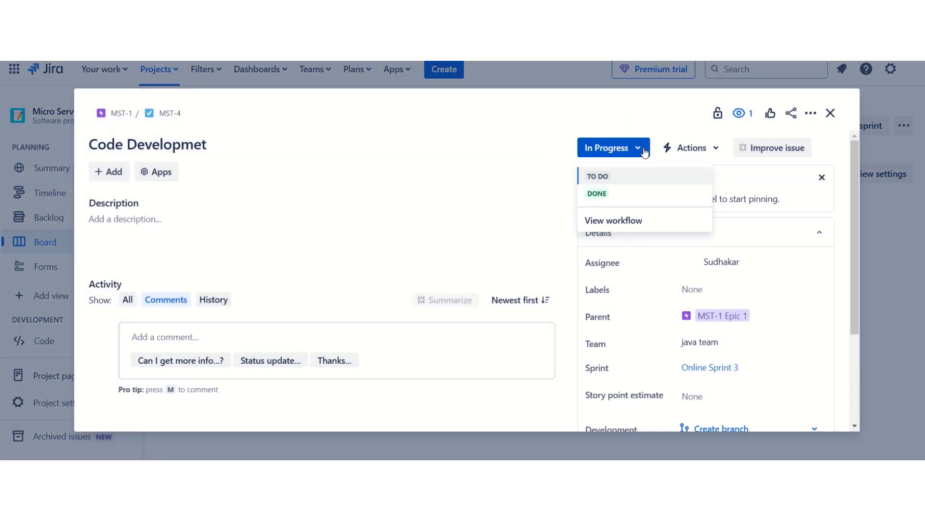
left_click(598, 193)
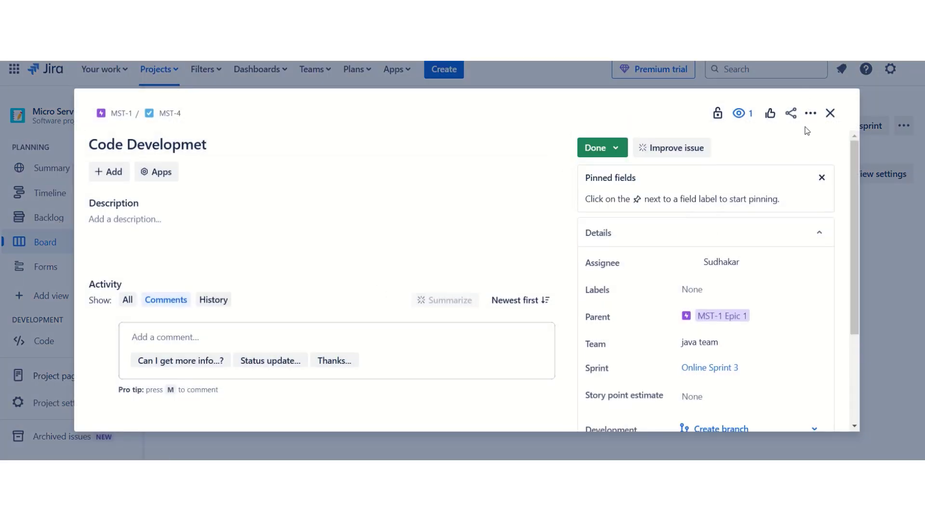
left_click(830, 112)
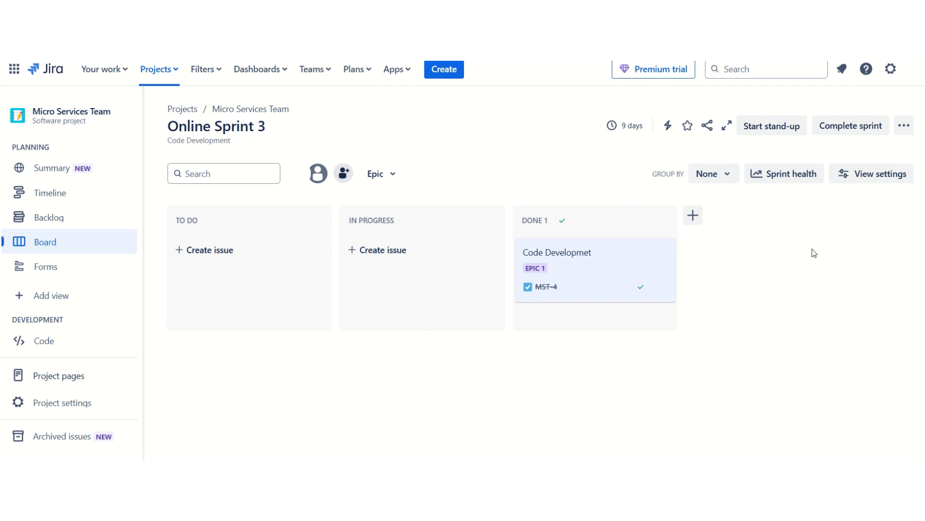
Step: Complete Online Sprint 3
left_click(848, 128)
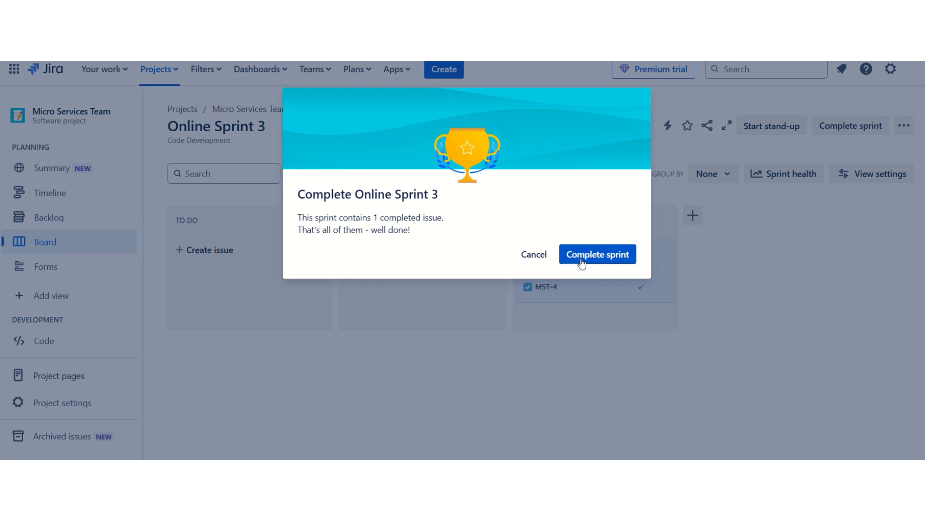
left_click(592, 254)
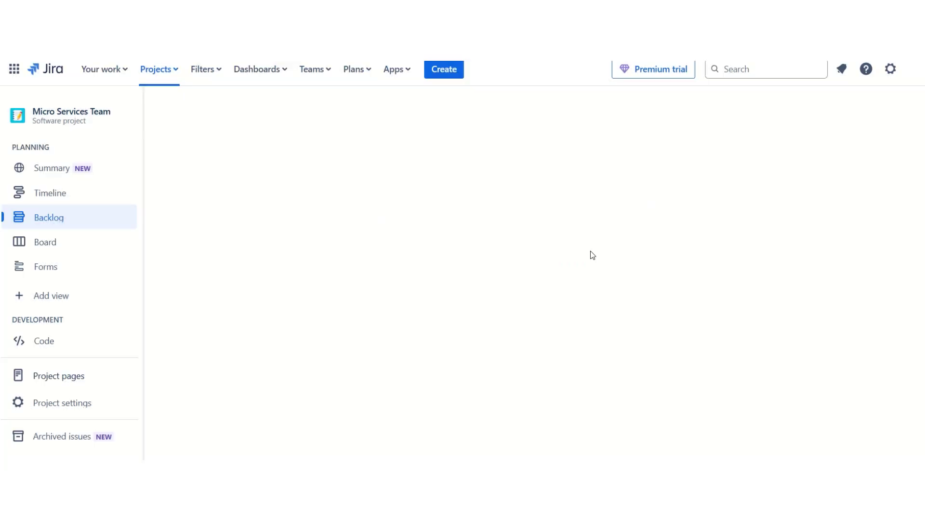